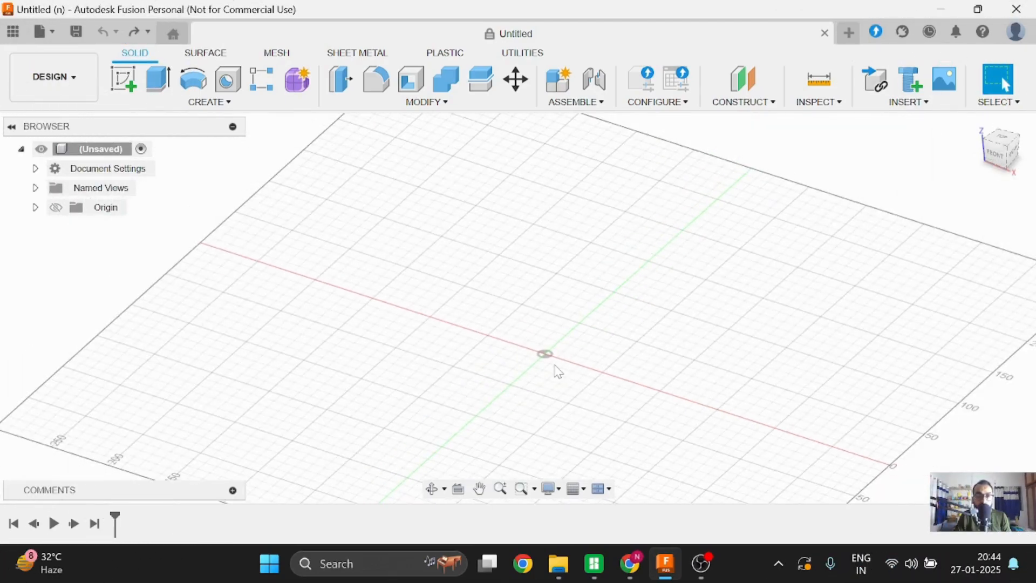
Create a new internal standard component named Keychain Sample and make it active.
scroll(558, 371, "down", 2)
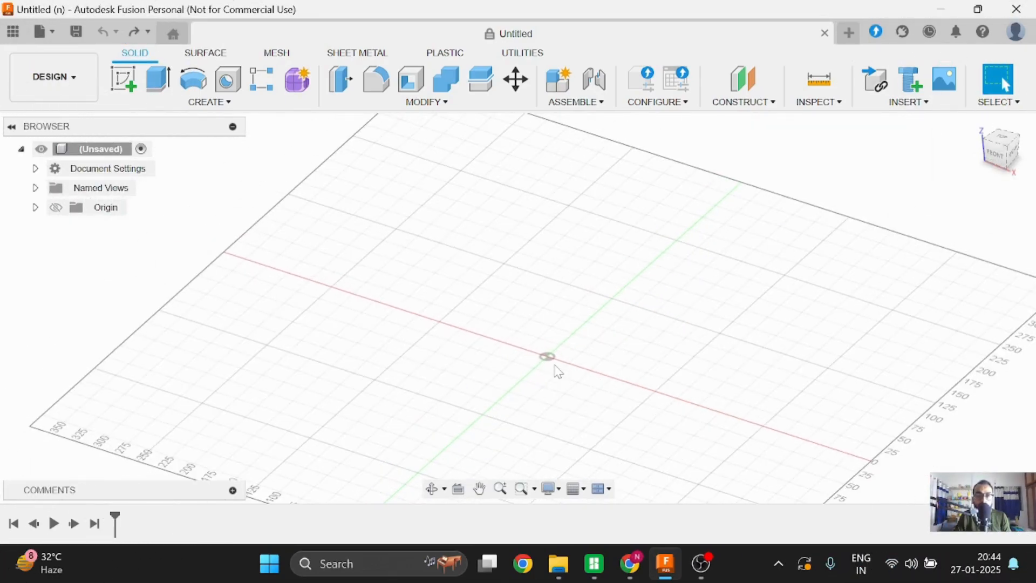
middle_click_drag(570, 377, 560, 373)
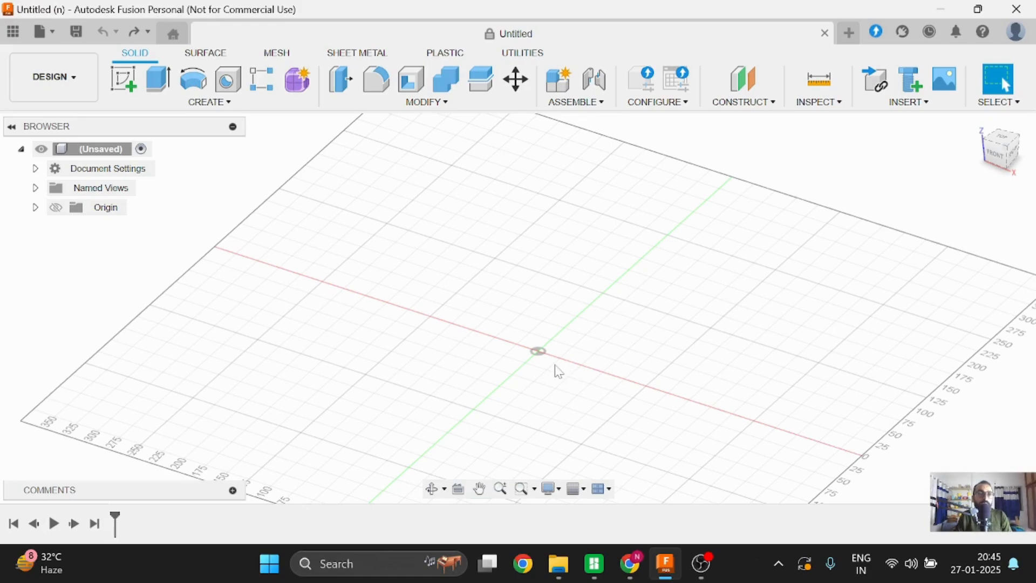
left_click(561, 84)
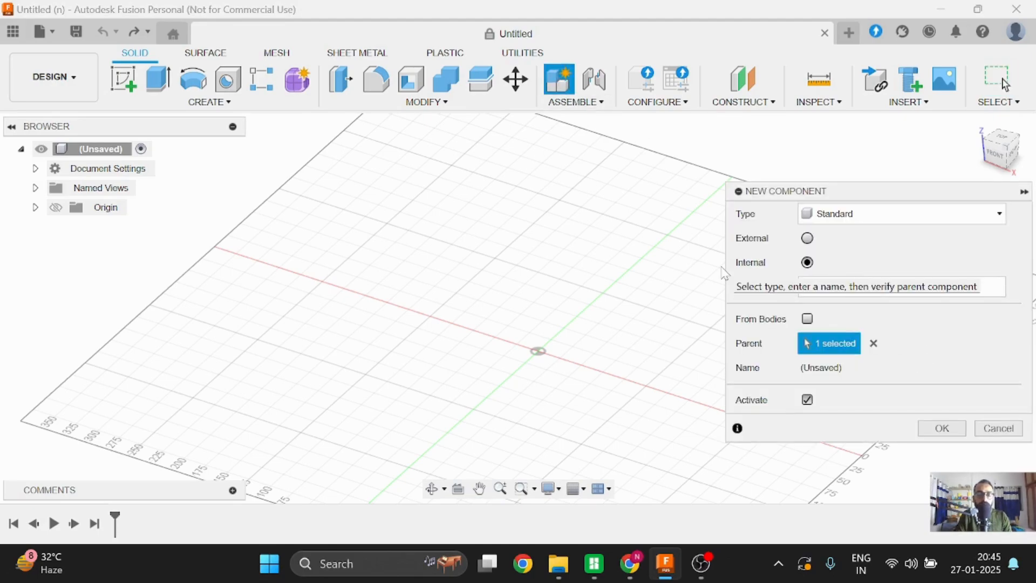
key("Return")
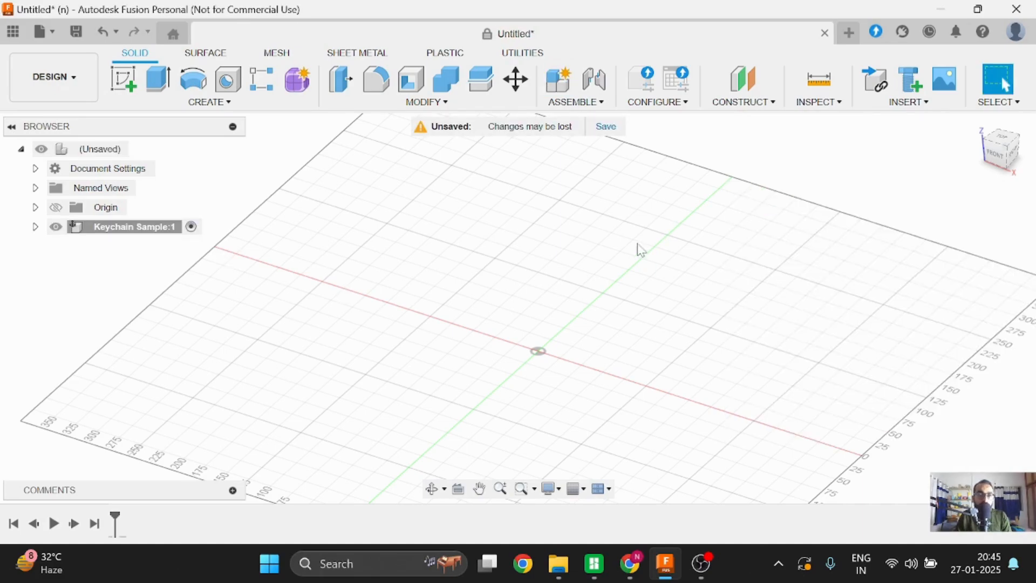
Sketch a 35 by 35 mm center rectangle at the origin on the horizontal XY plane.
left_click(123, 89)
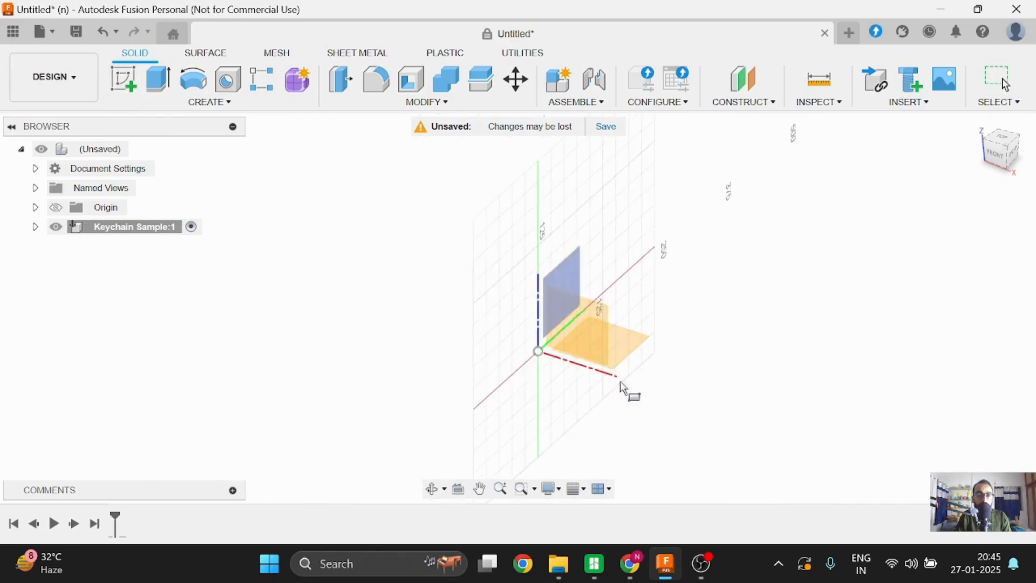
left_click(628, 347)
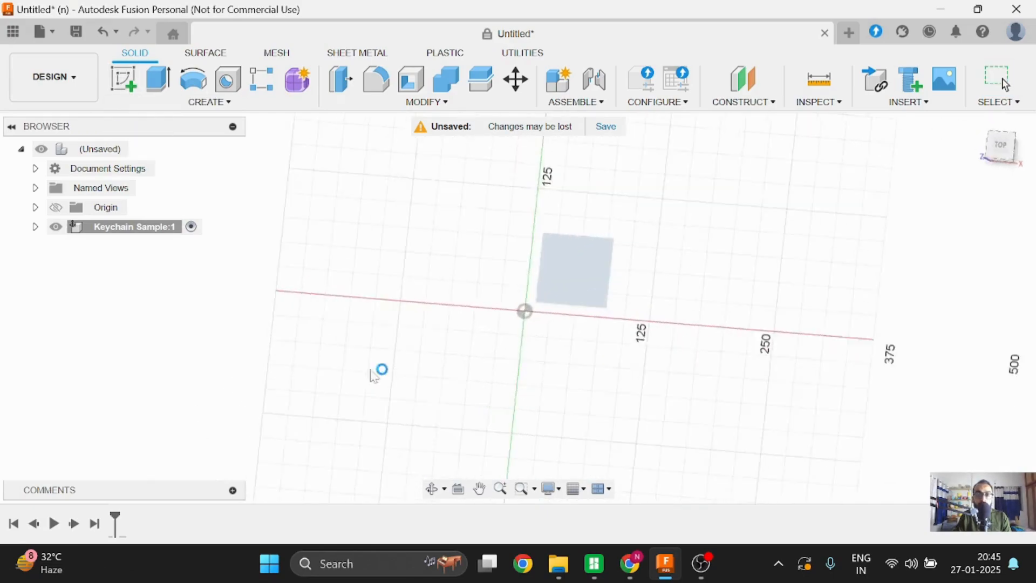
key("r")
left_click(1006, 240)
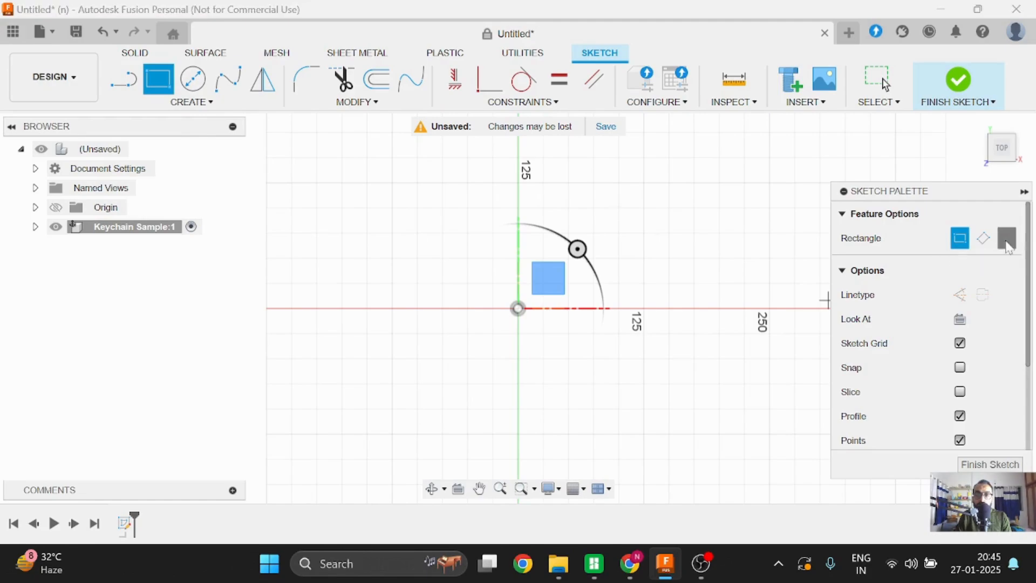
left_click(518, 308)
type("35")
key("Tab")
type("35")
scroll(562, 363, "up", 5)
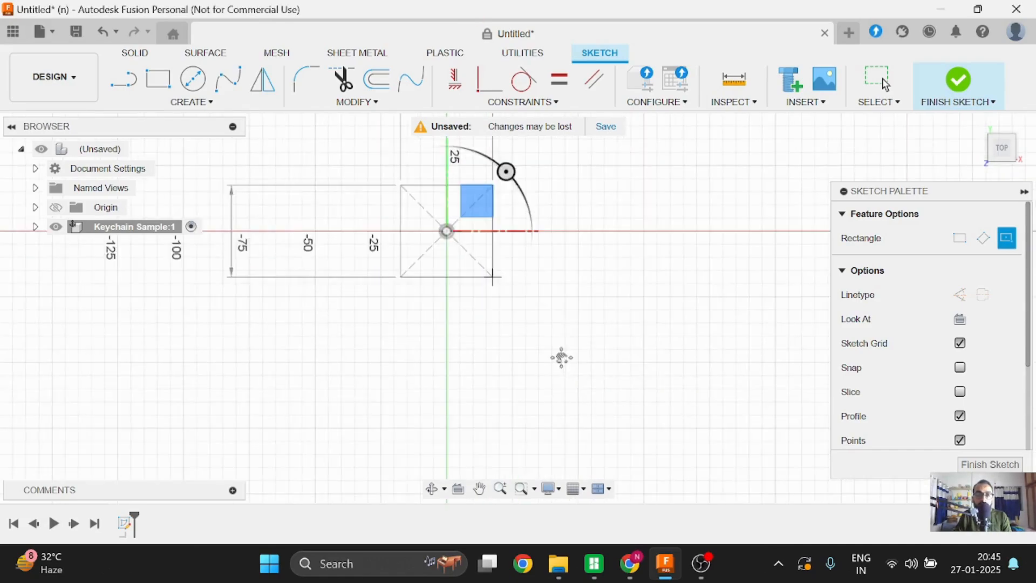
key("Return")
scroll(563, 327, "up", 4)
middle_click_drag(544, 357, 543, 368)
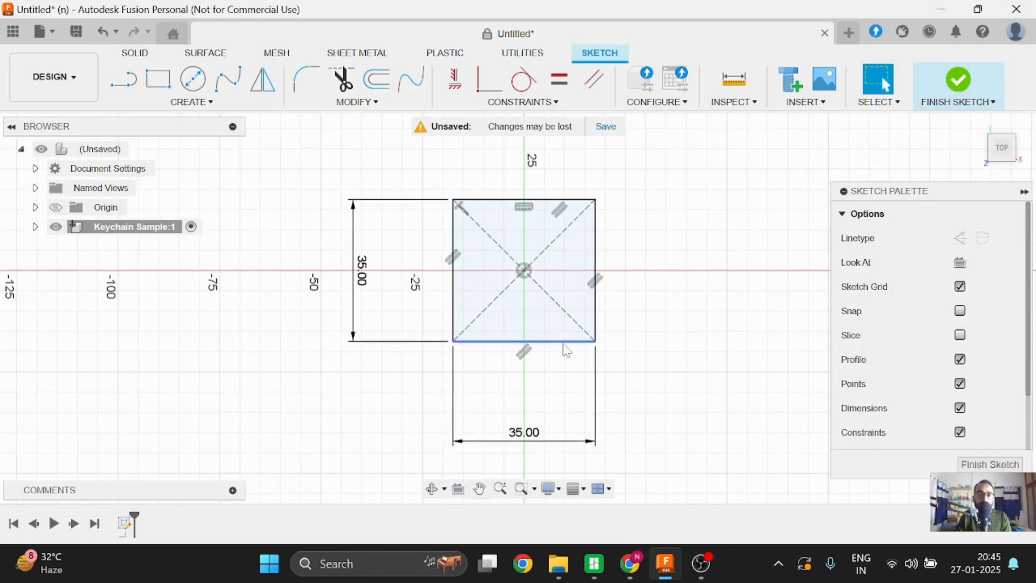
Fillet all four corners of the square with a 2 mm radius.
left_click(305, 79)
scroll(424, 143, "up", 3)
left_click(499, 244)
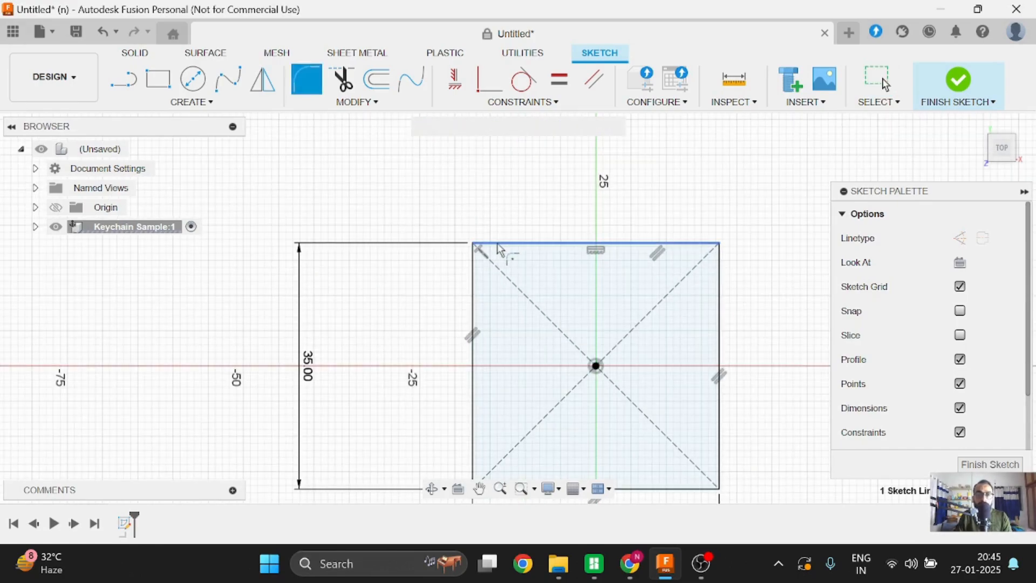
left_click(473, 271)
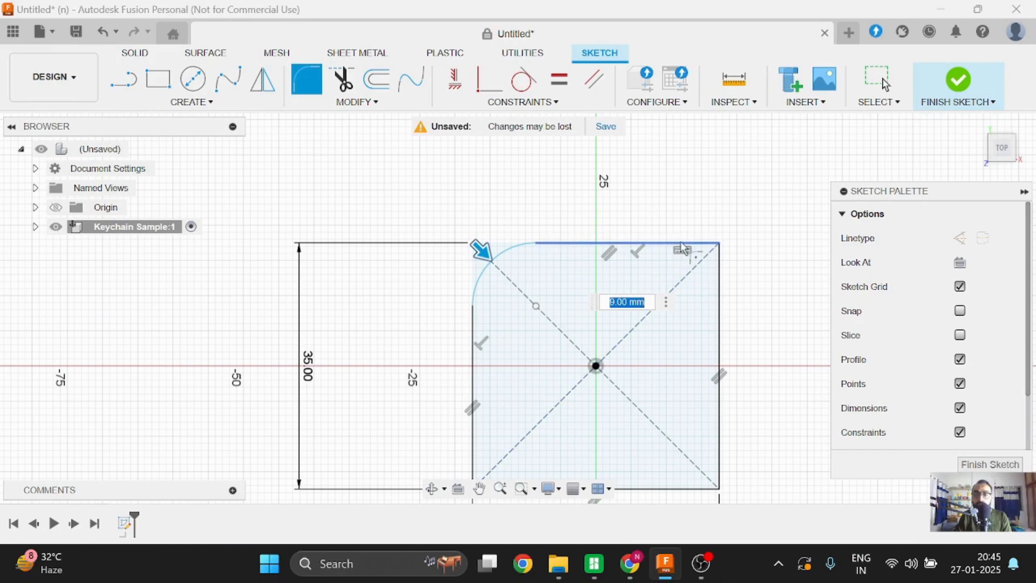
key("Return")
left_click(720, 288)
middle_click_drag(745, 340, 723, 261)
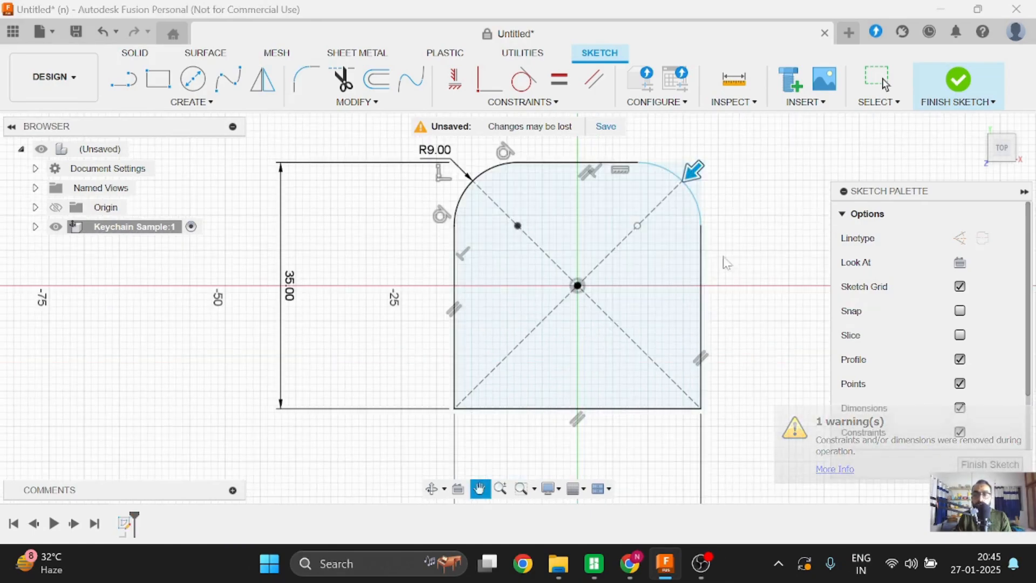
key("Return")
left_click(573, 409)
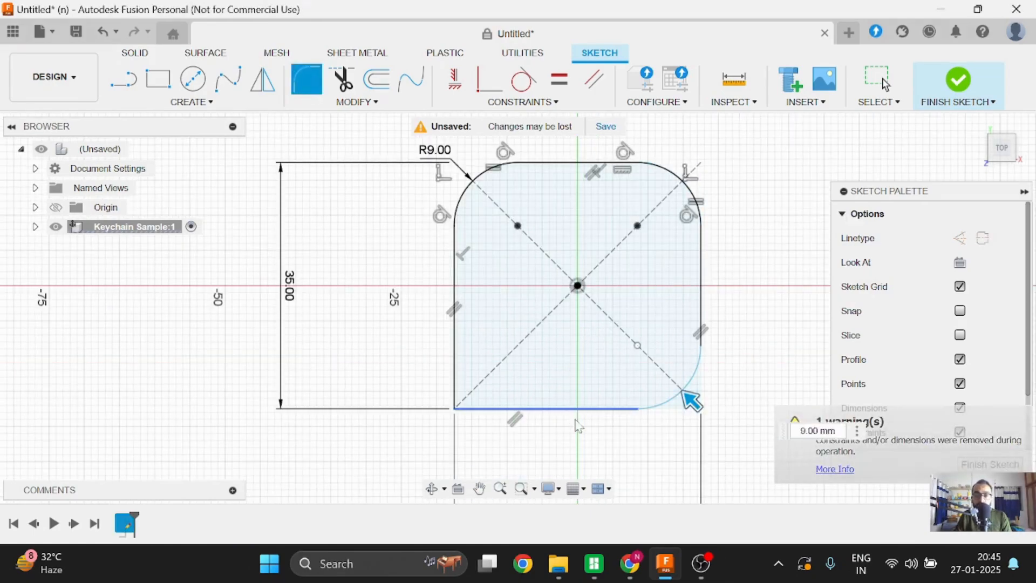
key("Return")
left_click(453, 366)
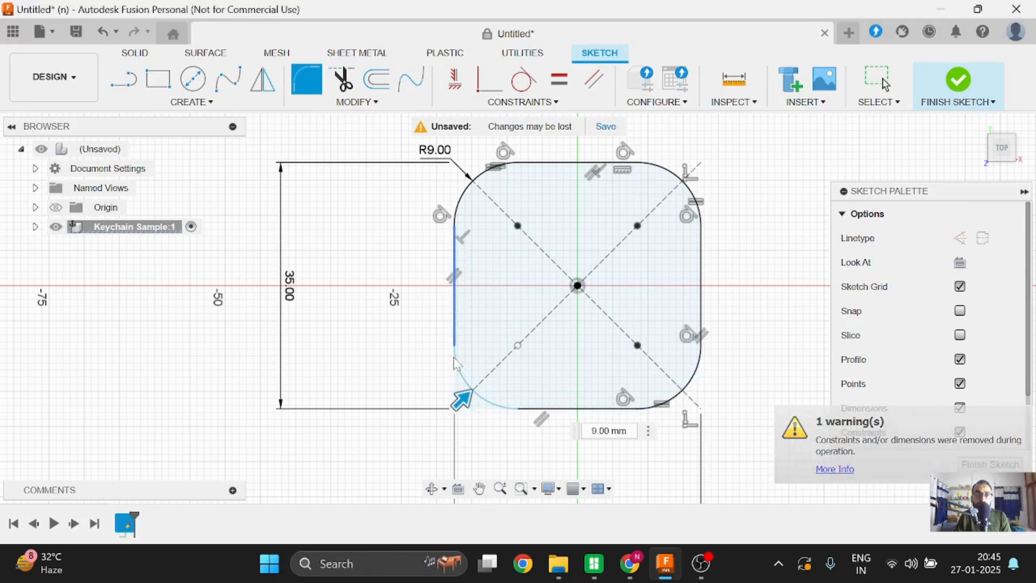
type("2")
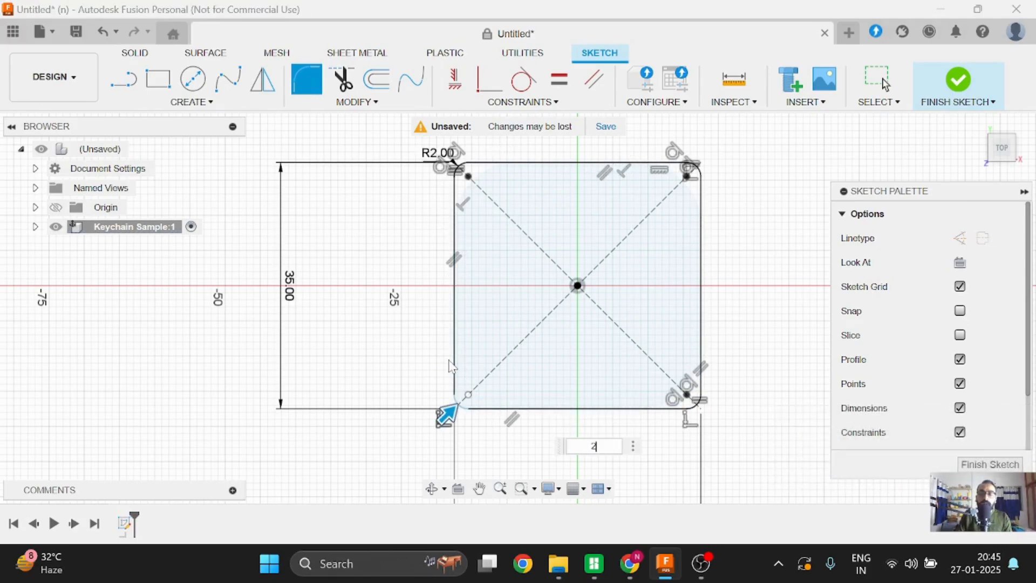
key("Return")
Extrude the rounded square profile 1.5 mm upward as a new body.
left_click(498, 239)
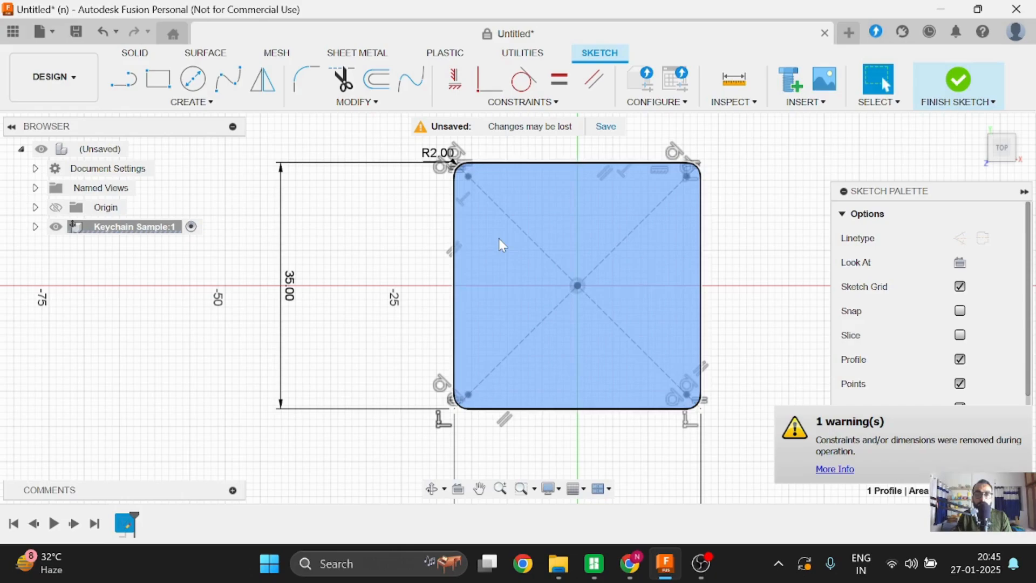
middle_click_drag(397, 346, 331, 346)
middle_click_drag(362, 399, 451, 372, "shift")
type("e")
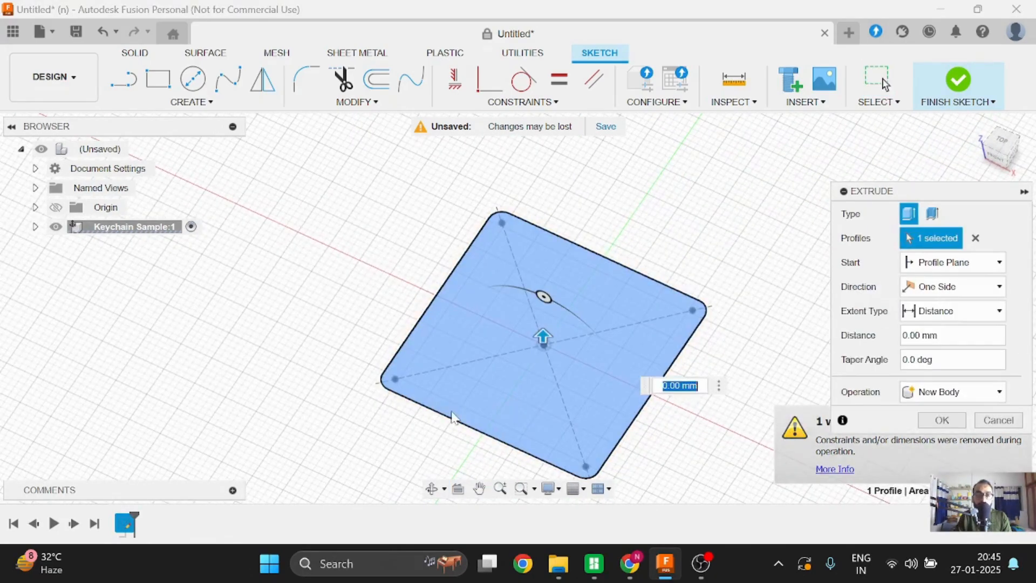
type("1.8")
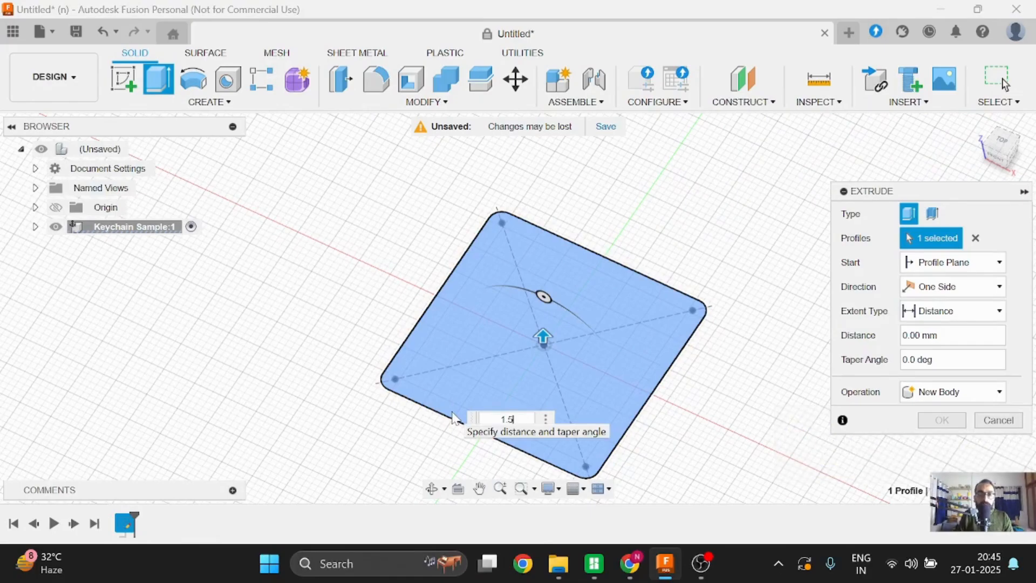
key("Return")
middle_click_drag(343, 409, 364, 417, "shift")
Insert black-instagram-logo-3497.svg from the computer's Downloads folder onto the plate's top face.
left_click(424, 345)
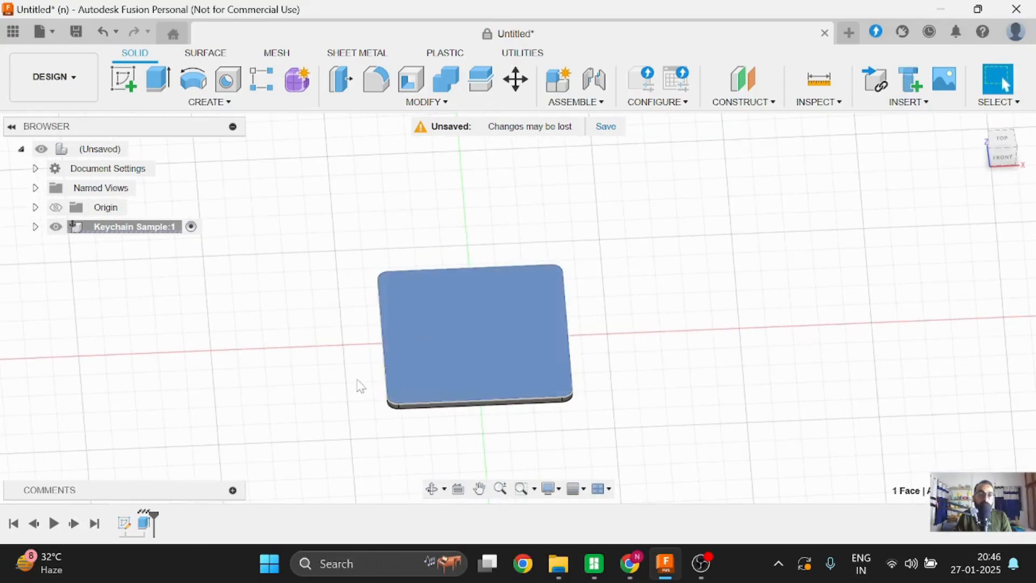
left_click(902, 102)
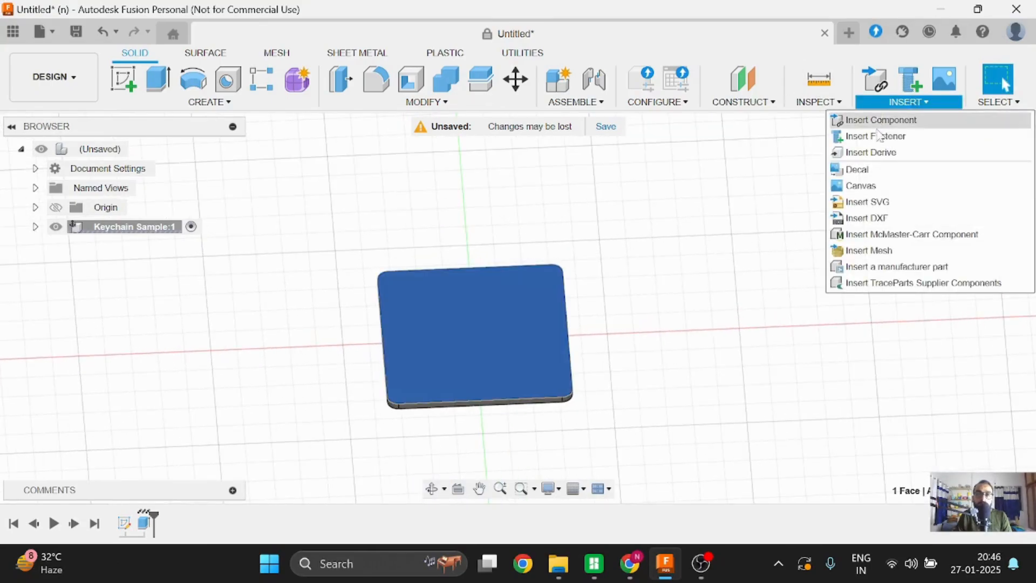
left_click(871, 205)
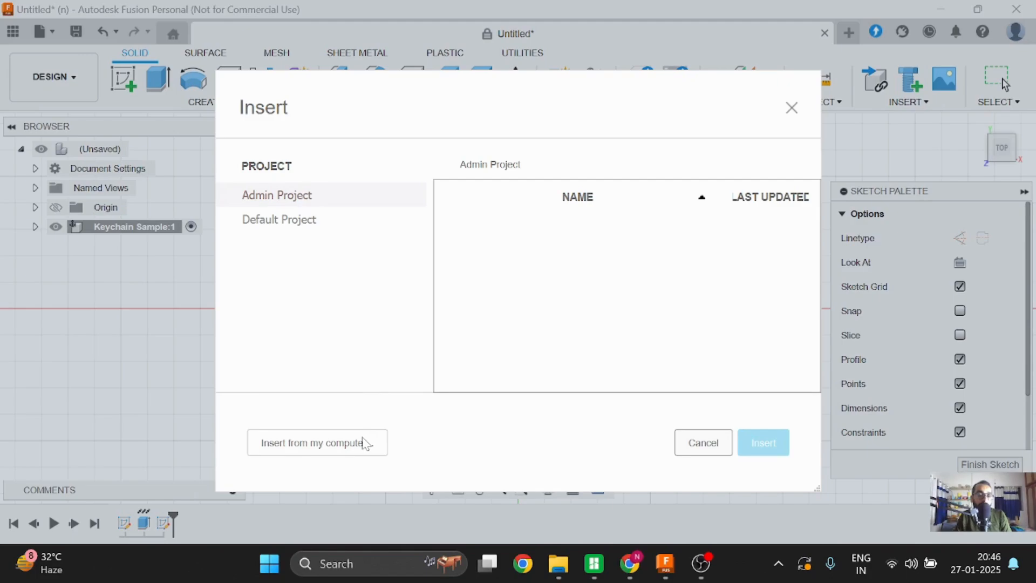
left_click(363, 443)
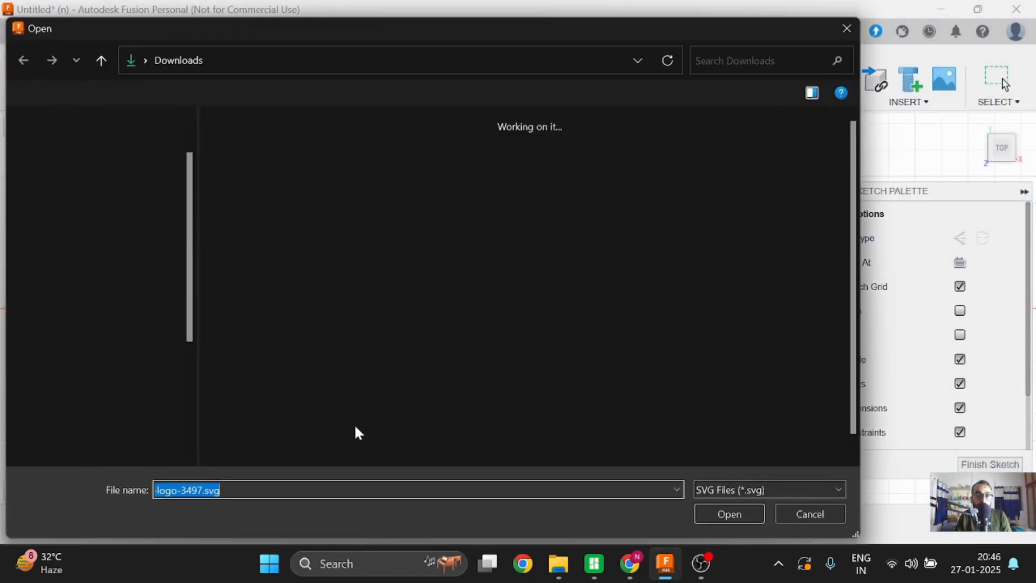
left_click(318, 268)
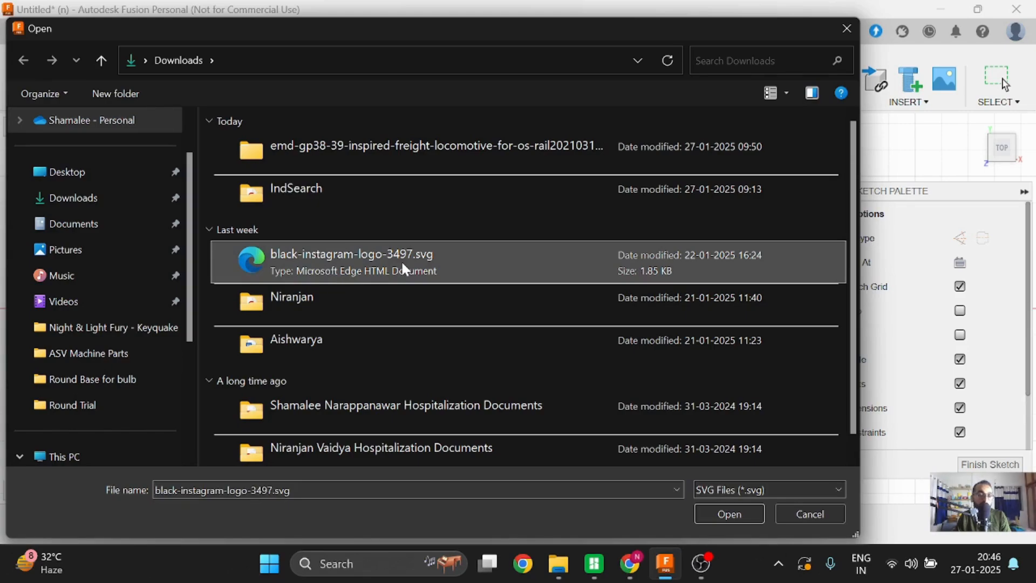
left_click(709, 519)
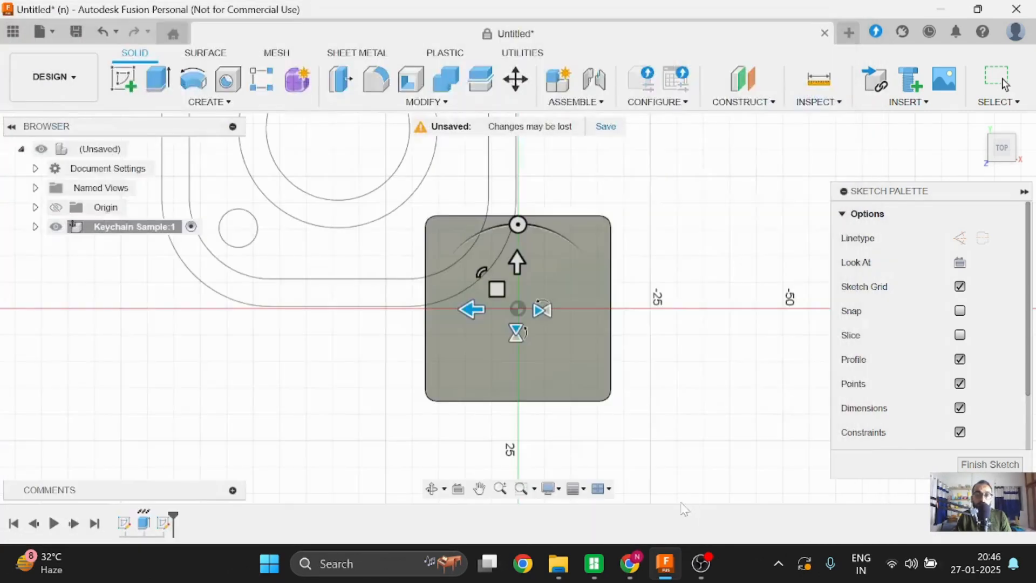
Rotate the inserted logo half a turn and move it over the plate.
left_click_drag(518, 225, 516, 373)
left_click_drag(538, 328, 348, 157)
scroll(497, 327, "down", 2)
scroll(495, 321, "down", 1)
middle_click_drag(495, 321, 445, 327)
scroll(446, 327, "up", 2)
Scale the logo to 0.5, center it within the plate's outline and accept the SVG insertion.
left_click(682, 313)
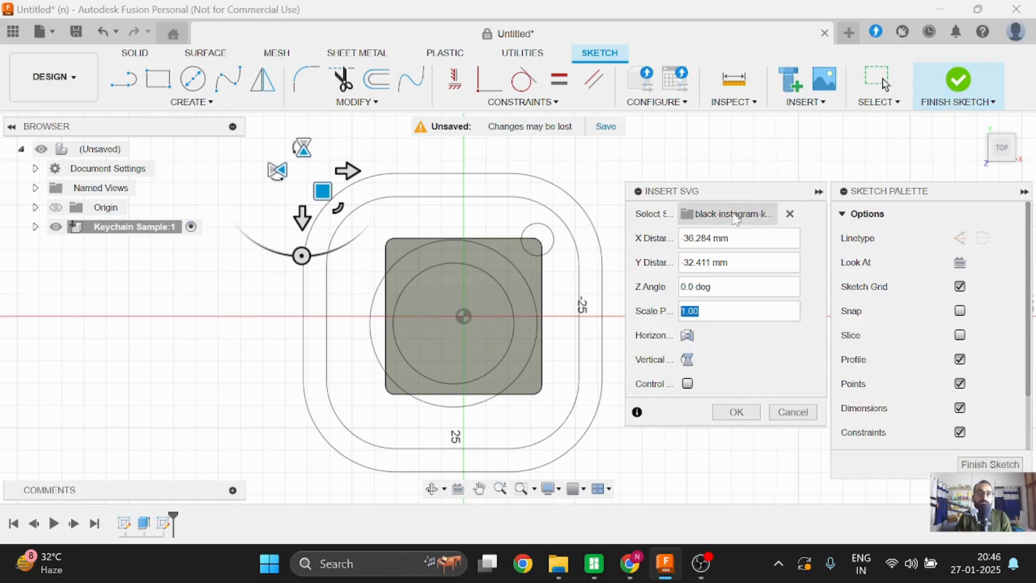
left_click_drag(721, 196, 716, 186)
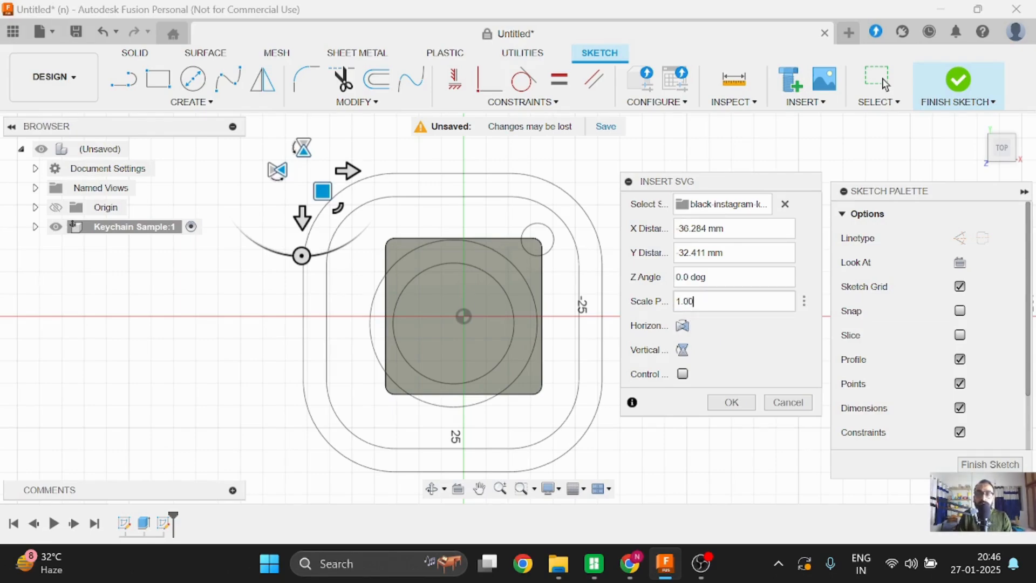
type("0.5")
left_click_drag(345, 207, 417, 264)
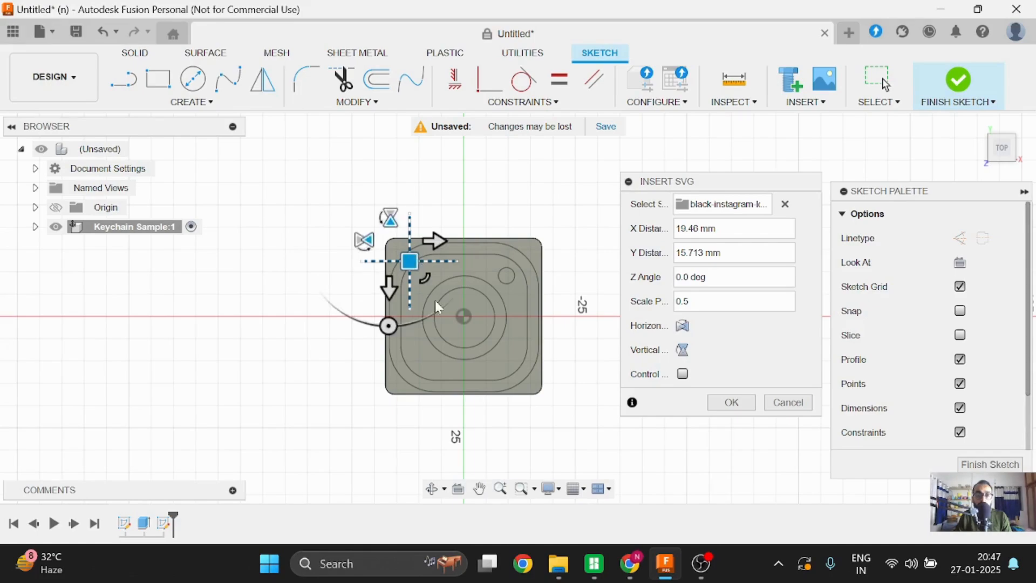
scroll(464, 296, "up", 2)
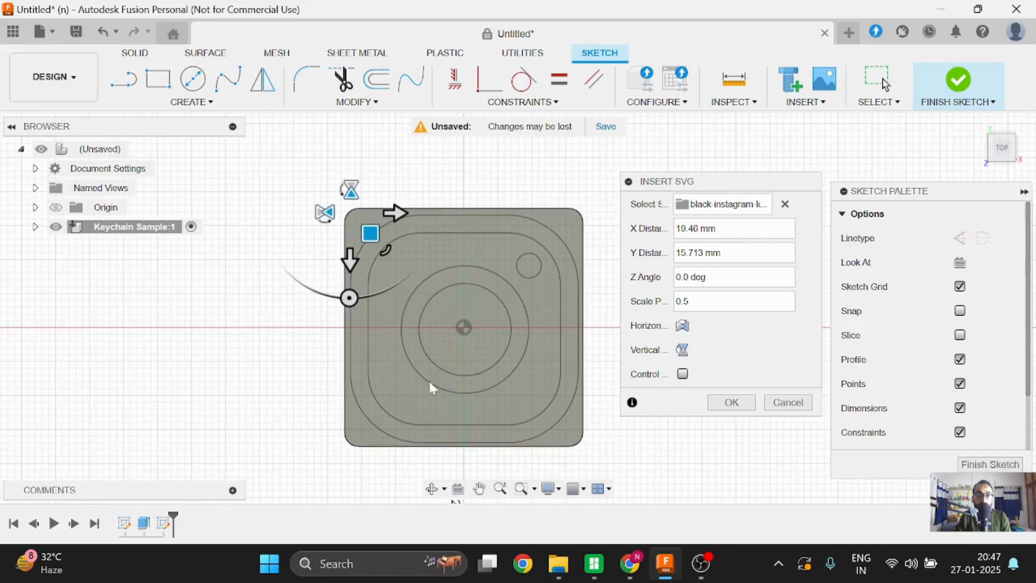
left_click_drag(378, 245, 377, 242)
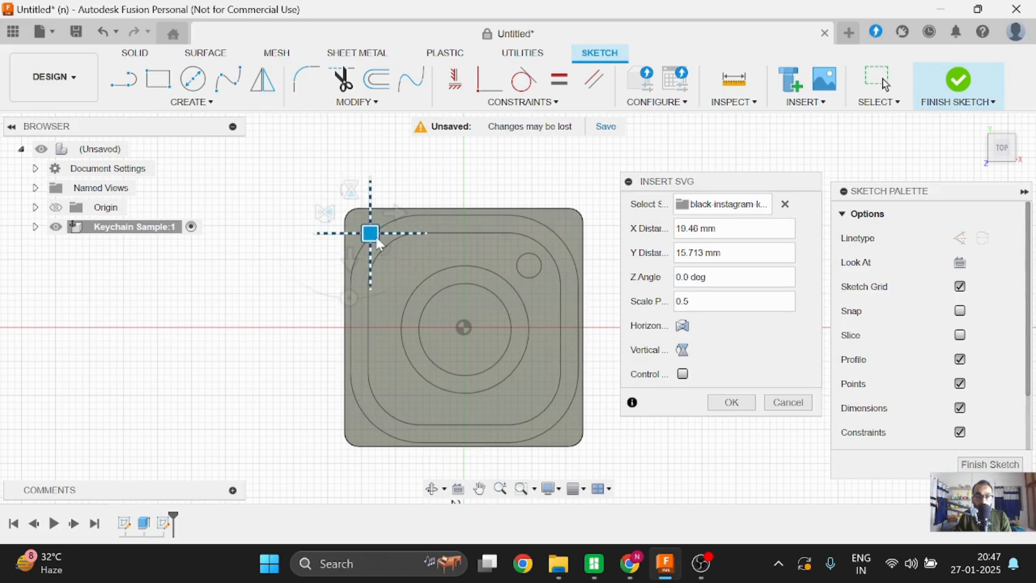
left_click_drag(378, 245, 378, 244)
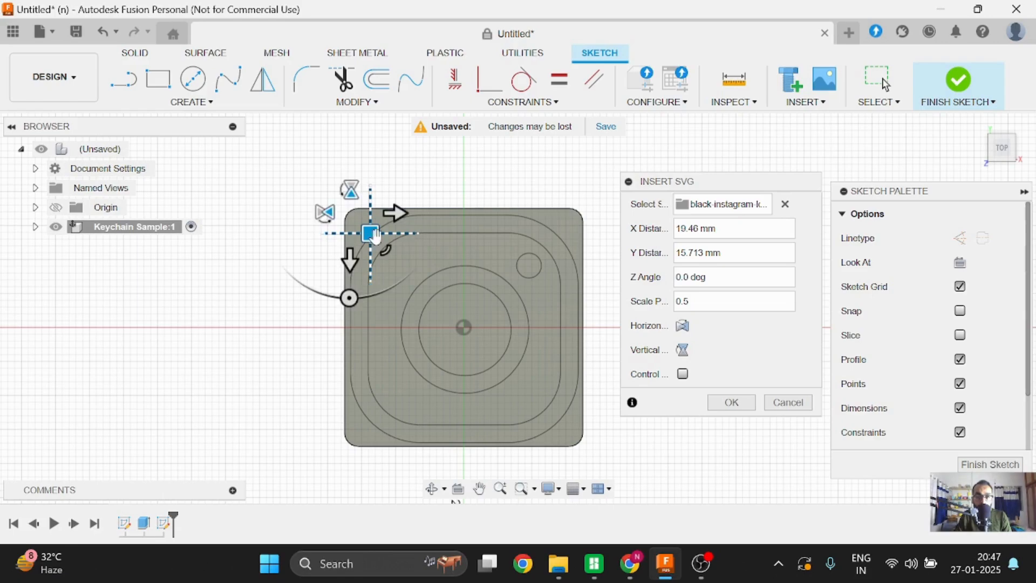
left_click(735, 409)
Extrude the logo's outer frame, central ring and small dot 1.5 mm upward, joined to the plate.
scroll(428, 388, "up", 5)
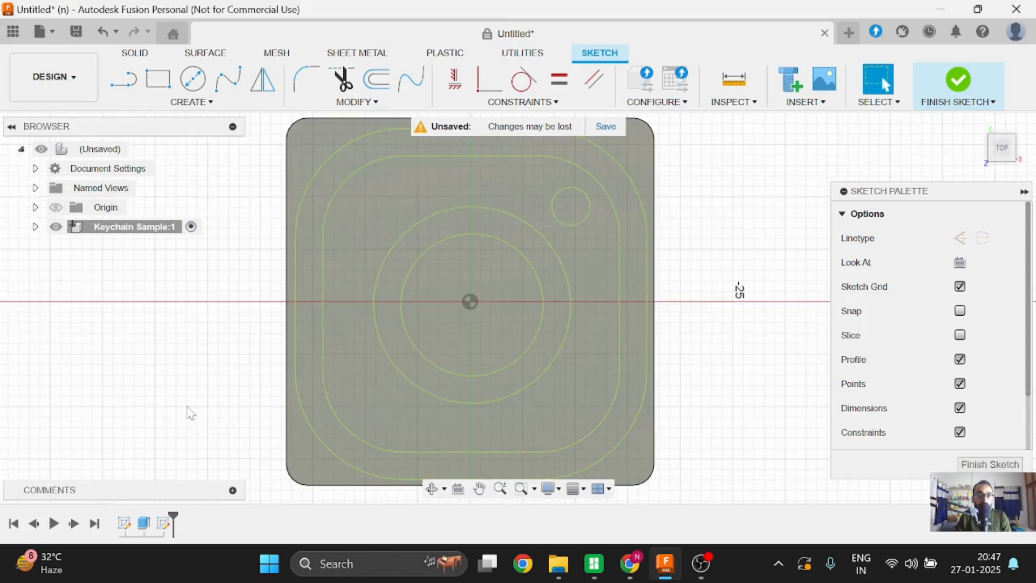
mouse_move(196, 403)
middle_mouse_down("shift")
mouse_move(228, 342)
mouse_move(224, 317)
mouse_move(208, 365)
mouse_move(215, 300)
mouse_move(194, 363)
mouse_move(210, 315)
mouse_move(197, 227)
mouse_move(194, 356)
middle_mouse_up("shift")
scroll(293, 302, "up", 3)
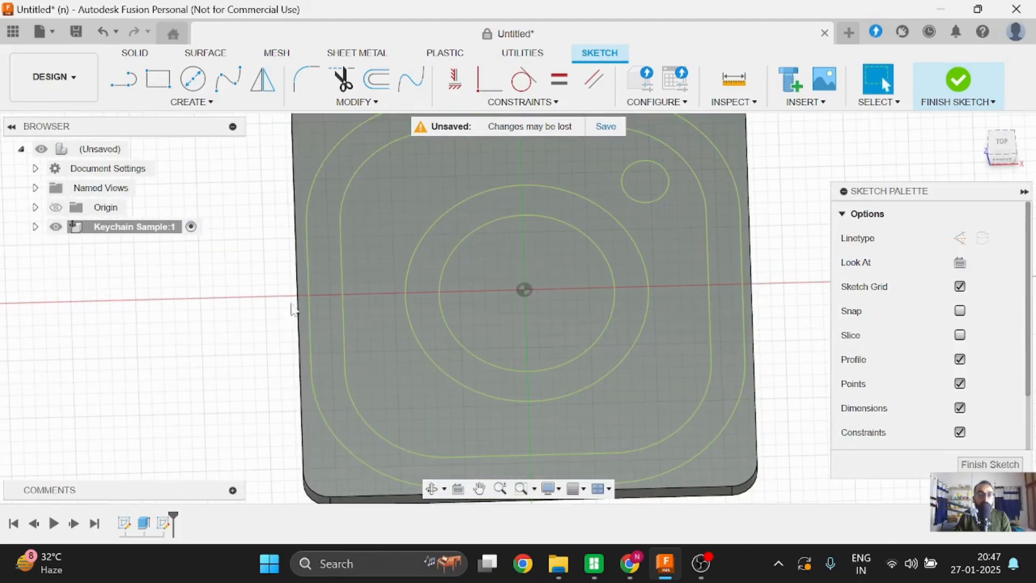
left_click(319, 281)
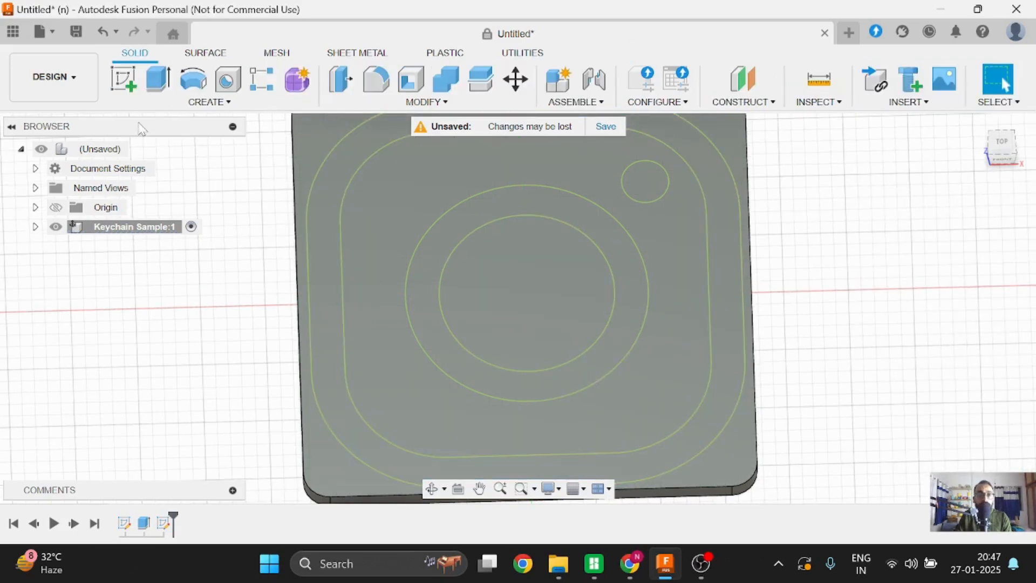
left_click(158, 81)
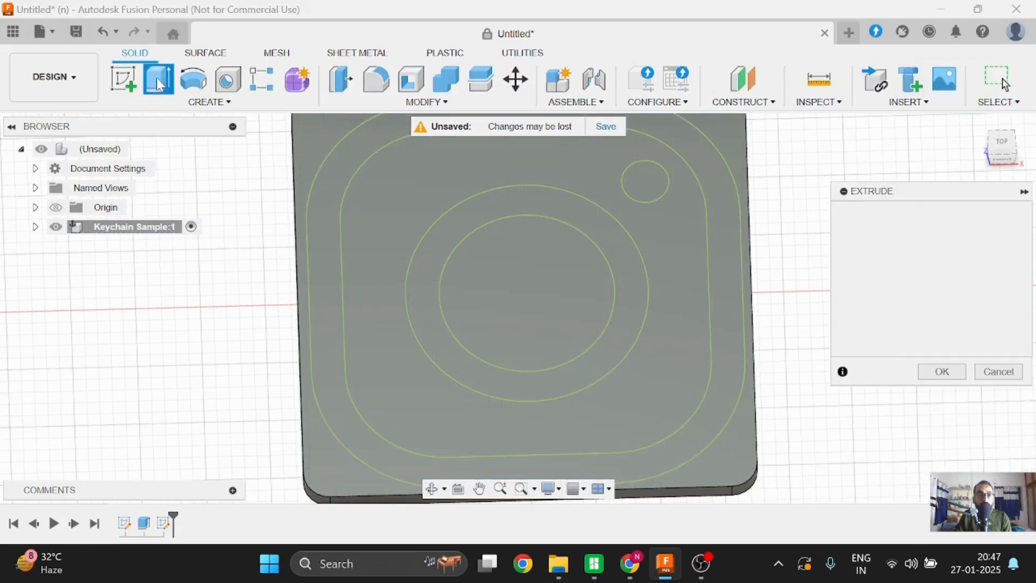
left_click(318, 227)
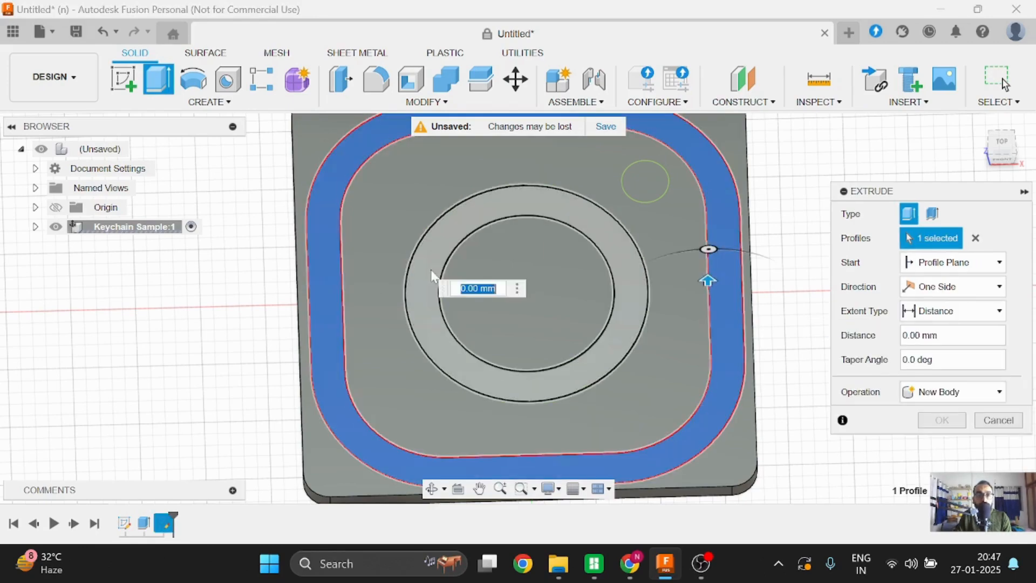
left_click(433, 264)
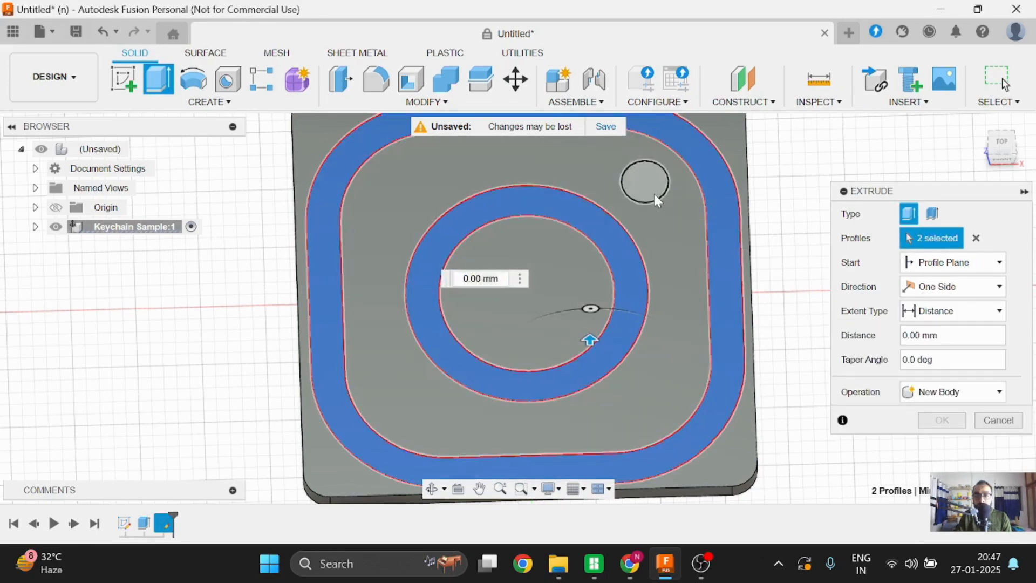
left_click(656, 201)
middle_click_drag(656, 201, 213, 345, "shift")
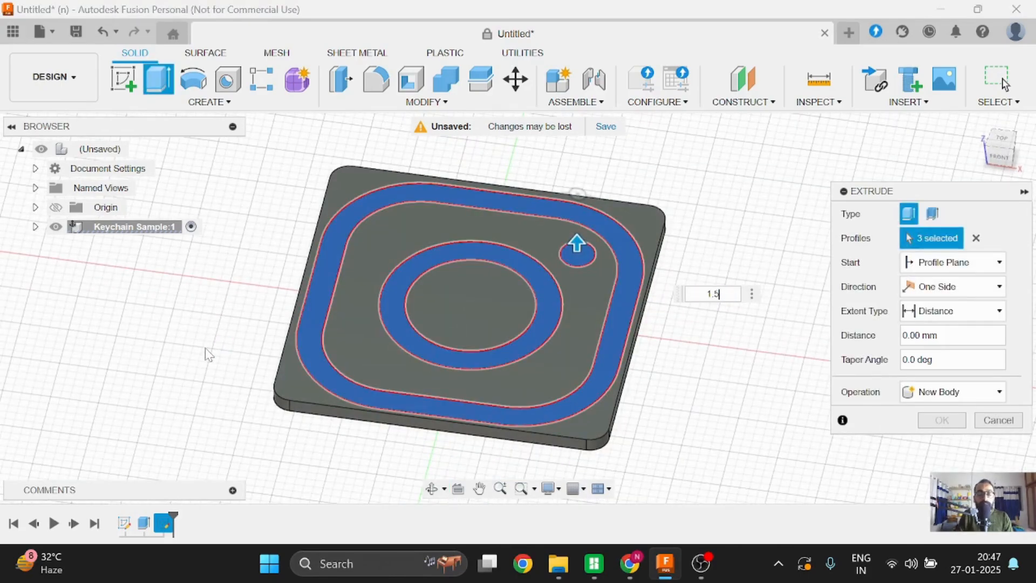
key("Return")
middle_click_drag(211, 356, 231, 423, "shift")
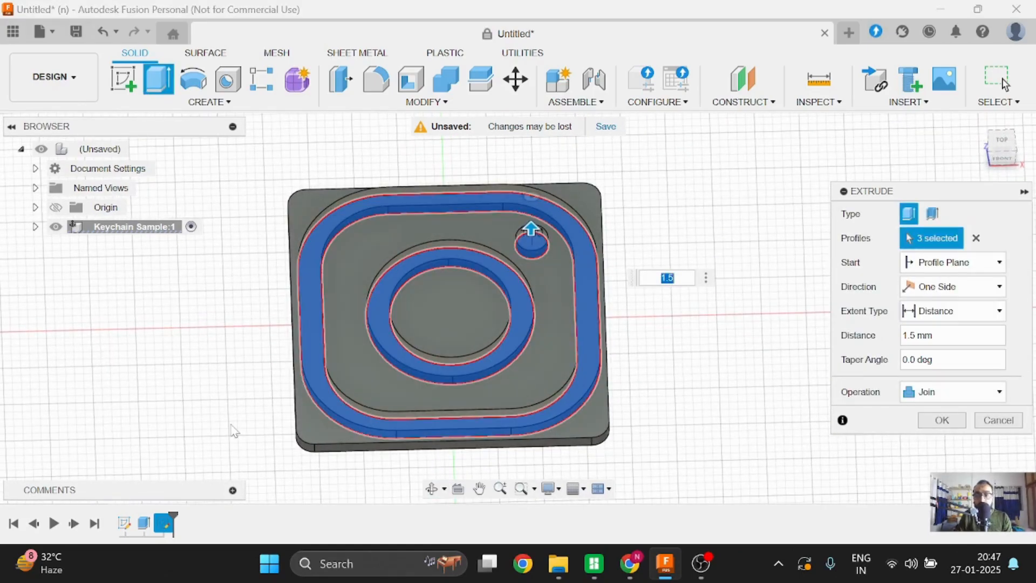
middle_click_drag(664, 442, 669, 410, "shift")
left_click(940, 420)
Start a new sketch on the plate's bottom face.
middle_click_drag(725, 360, 554, 289, "shift")
left_click(558, 287)
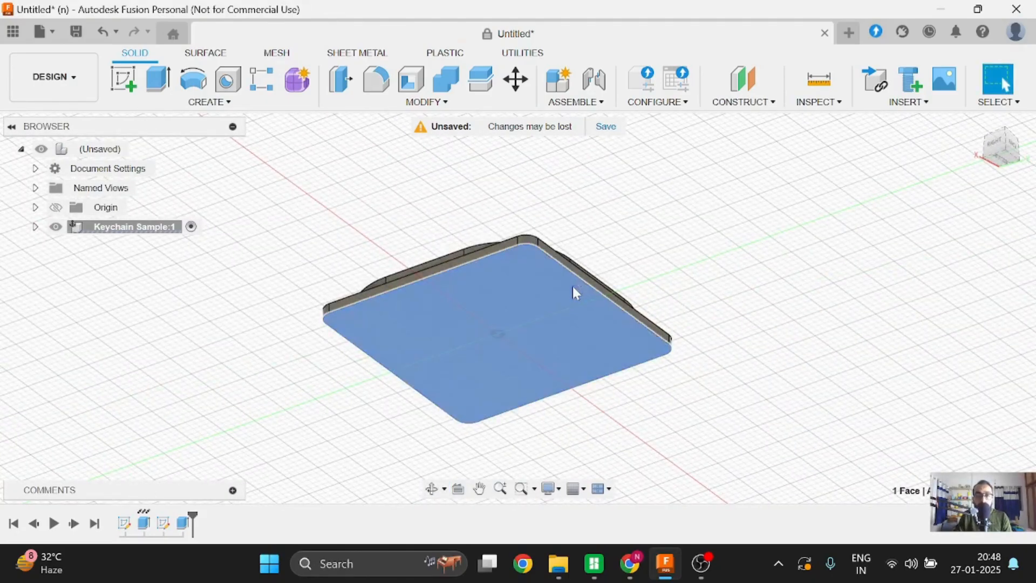
left_click(129, 78)
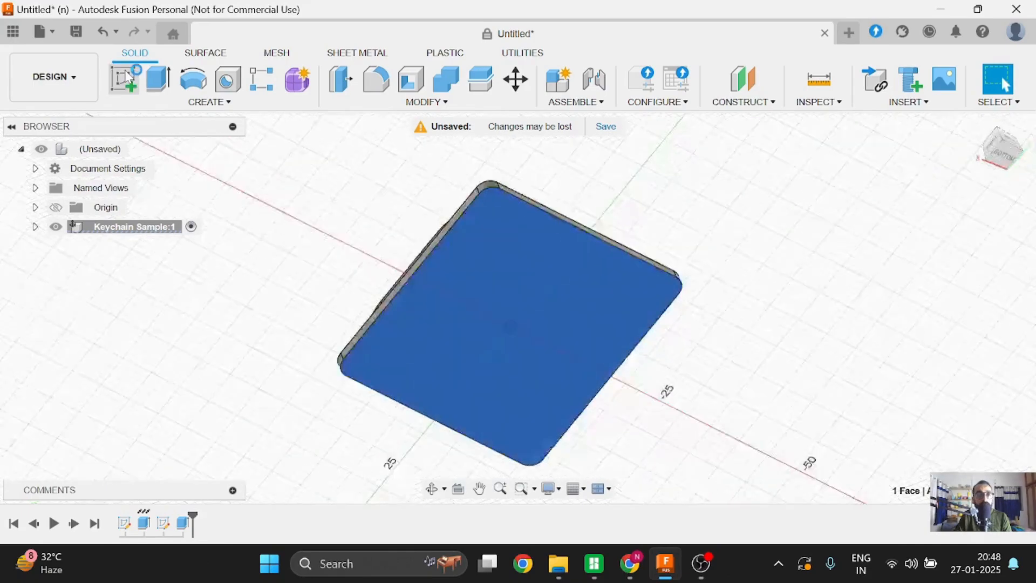
Draw a center-point semicircular arc of 5 mm radius, centered on the plate's upper edge midpoint and bulging outward.
left_click(205, 102)
mouse_move(209, 171)
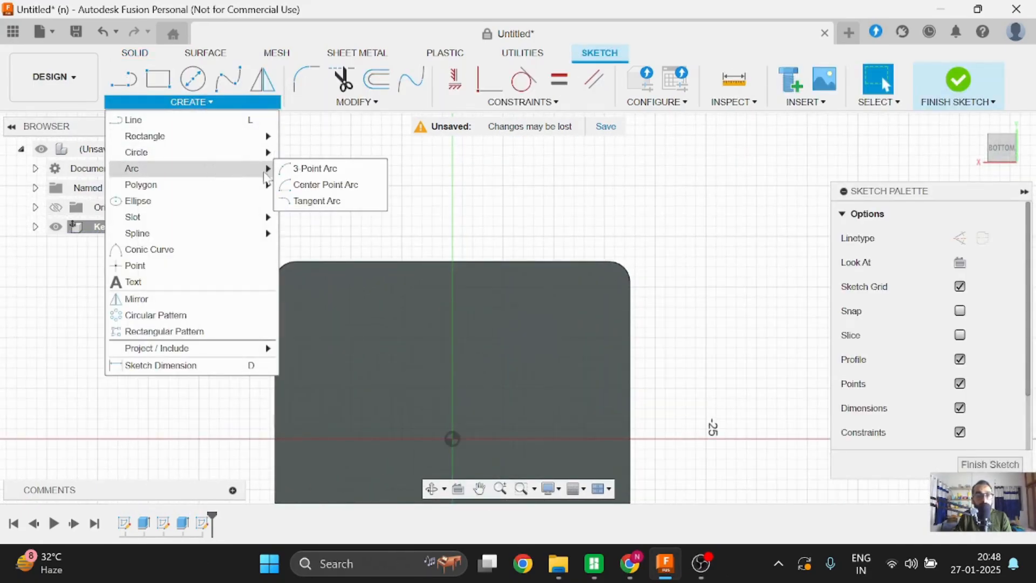
left_click(305, 187)
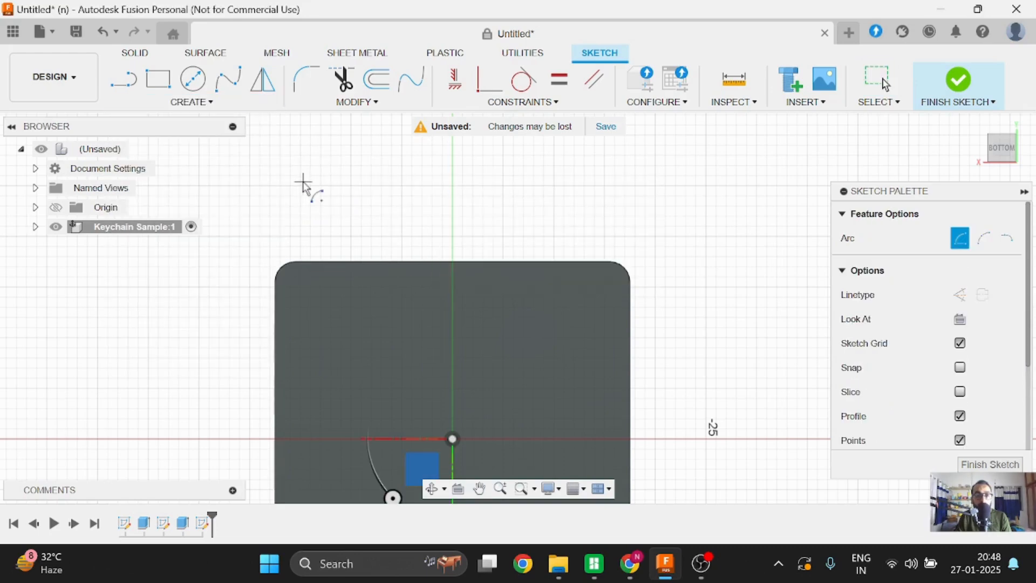
left_click(452, 262)
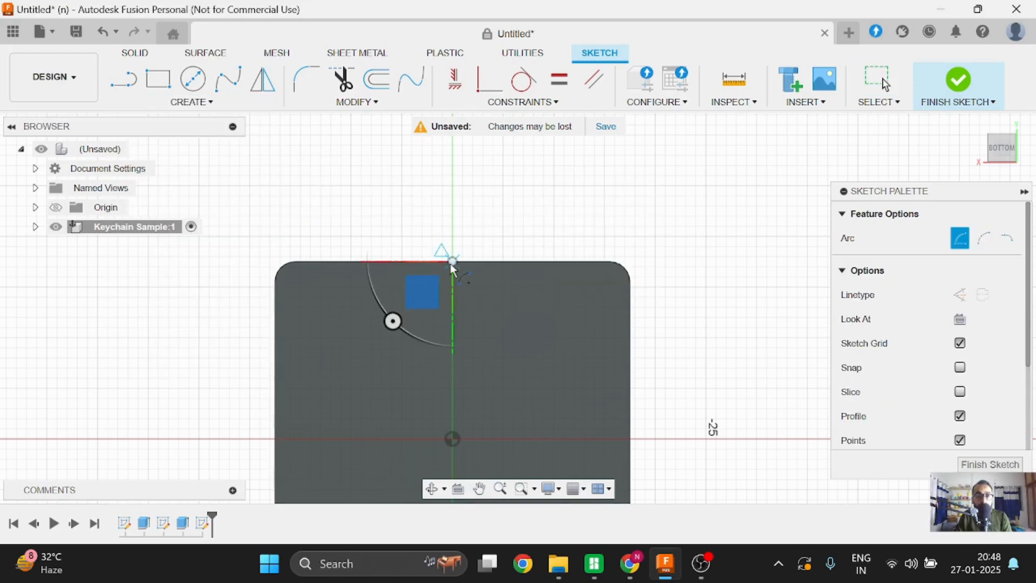
type("5")
key("Tab")
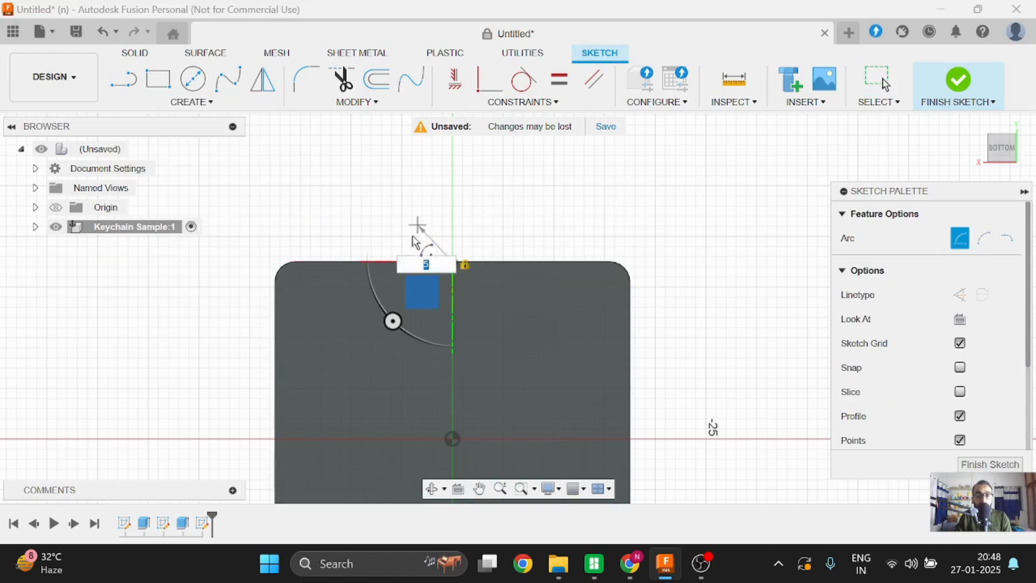
scroll(403, 248, "up", 2)
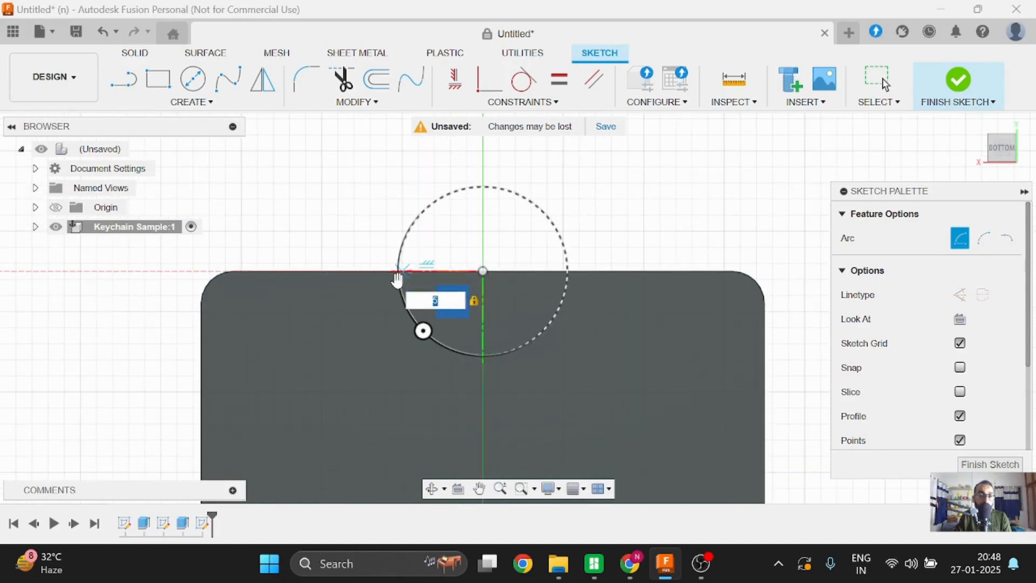
left_click(402, 272)
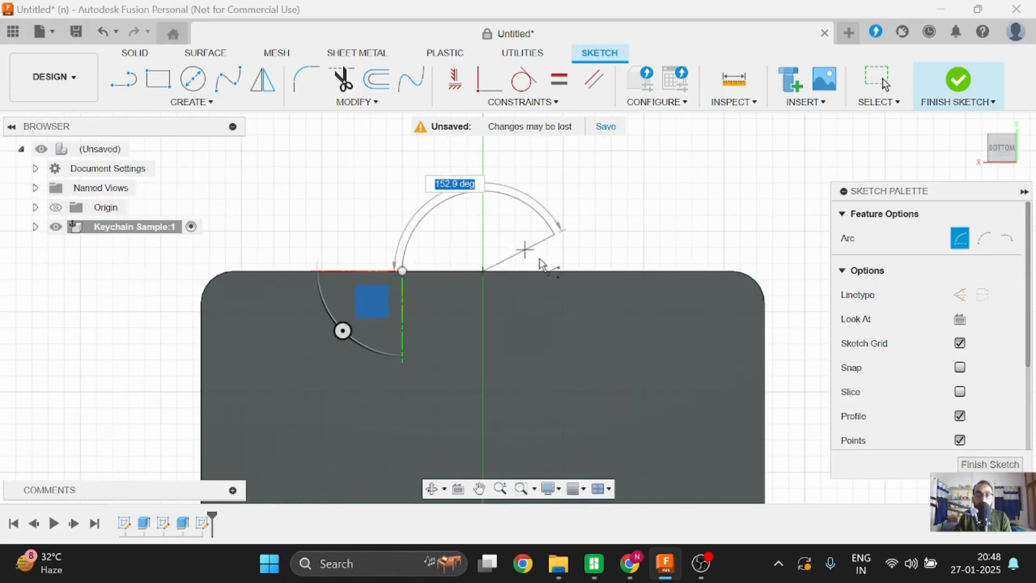
left_click(568, 272)
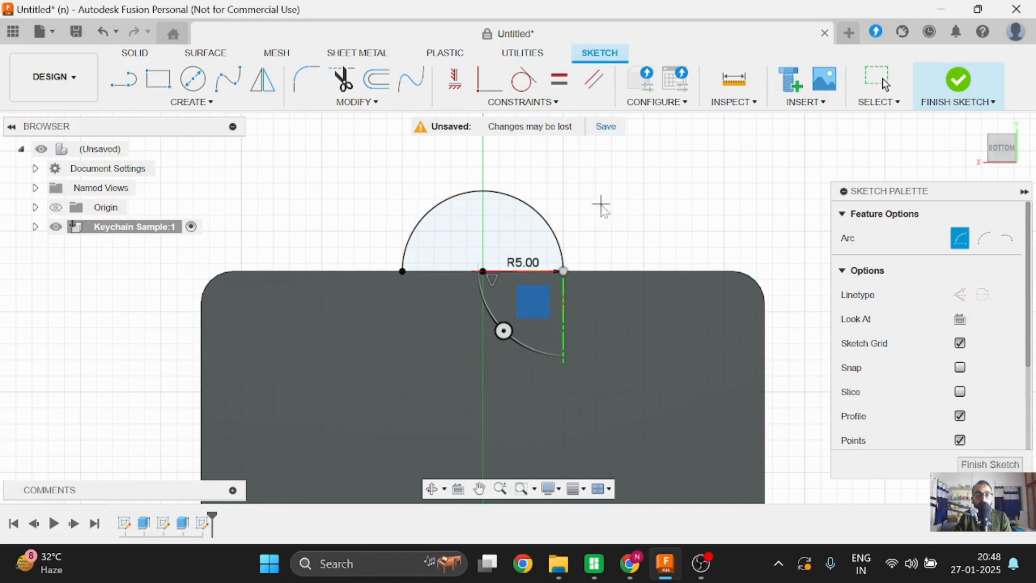
key("Escape")
Offset the semicircular arc 2 mm outward to form the keyring loop's outer edge.
left_click(550, 226)
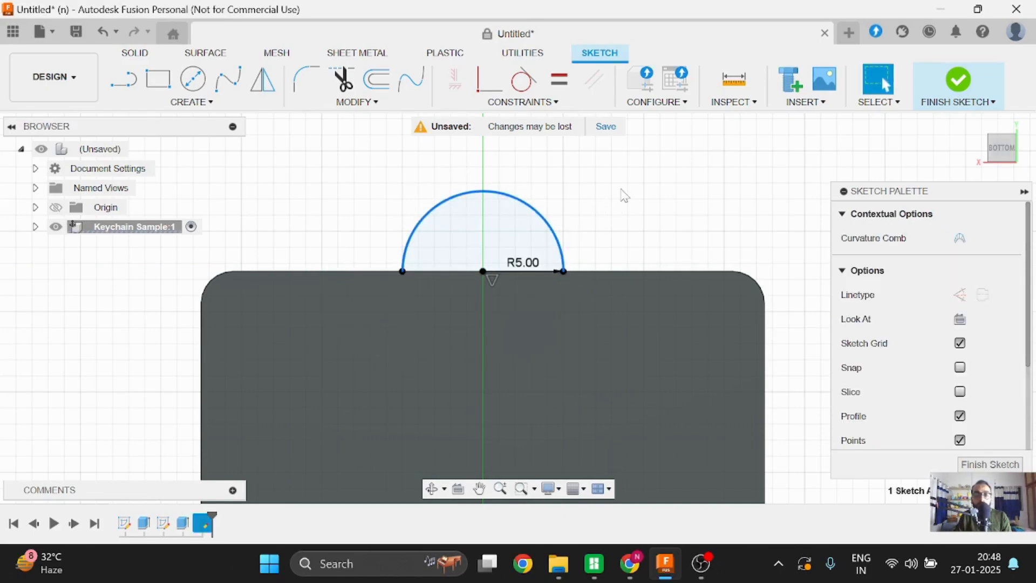
left_click(373, 86)
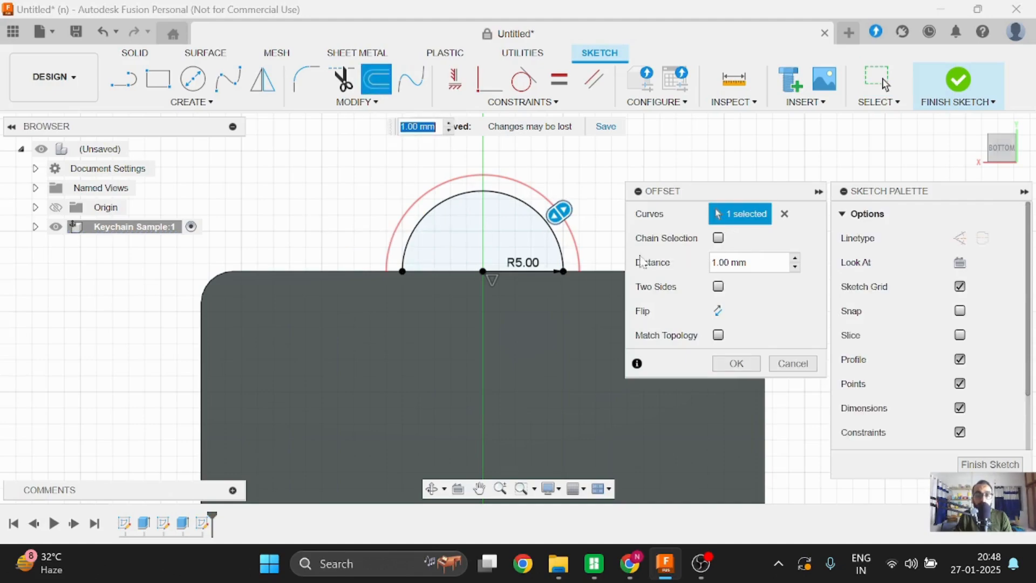
left_click_drag(755, 263, 704, 264)
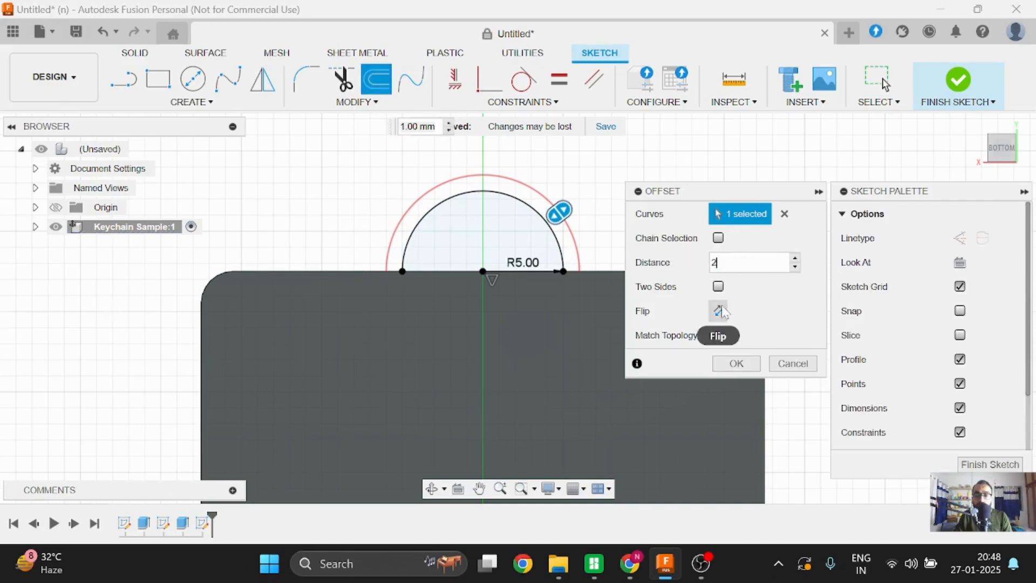
left_click(754, 364)
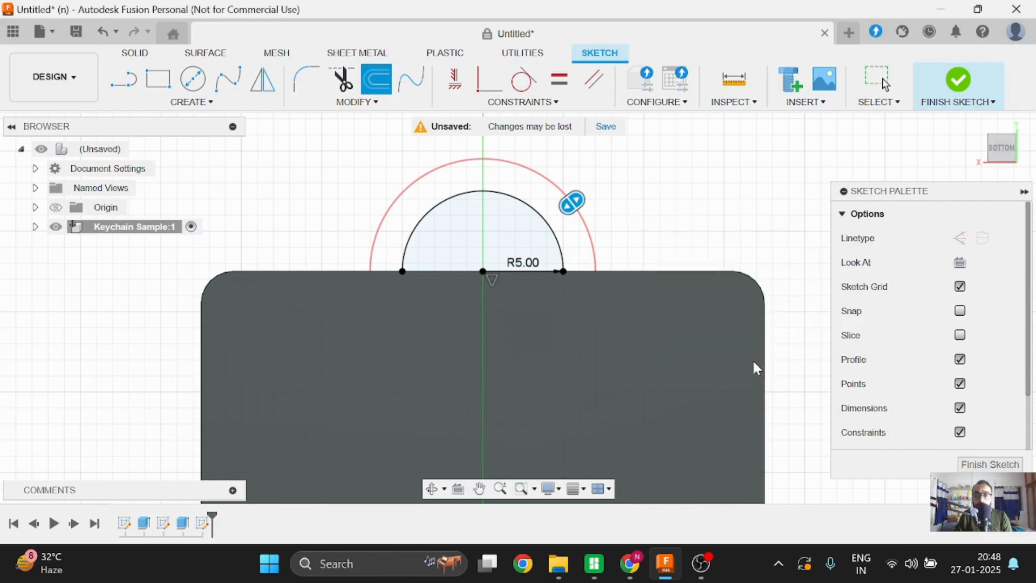
Finish the sketch and extrude the band between the two arcs by -1.5 mm, joined to the plate as a keyring loop.
scroll(655, 222, "down", 1)
middle_click_drag(656, 223, 664, 244, "shift")
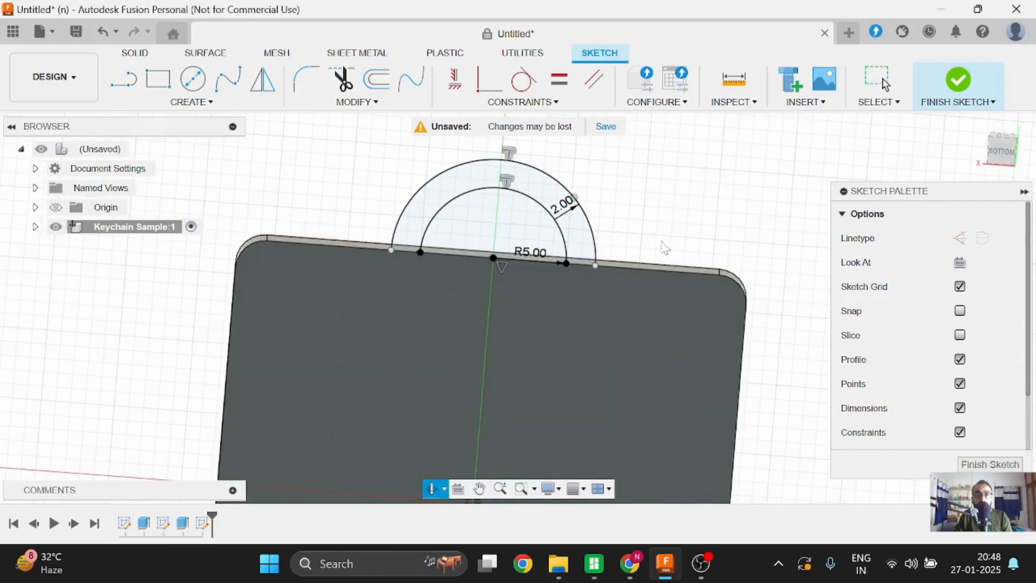
left_click(440, 201)
scroll(355, 202, "down", 3)
middle_click_drag(356, 203, 402, 283, "shift")
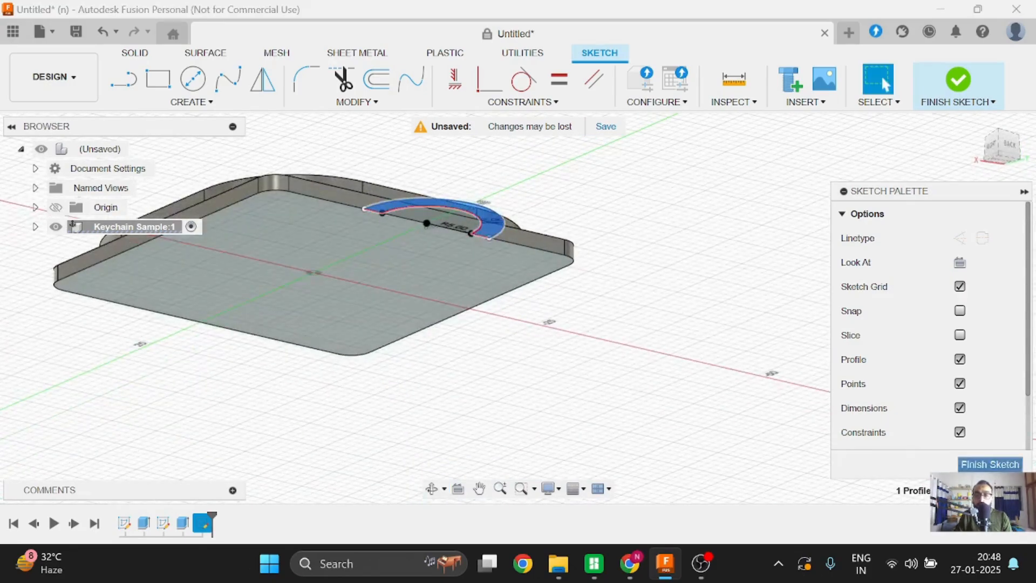
left_click(989, 464)
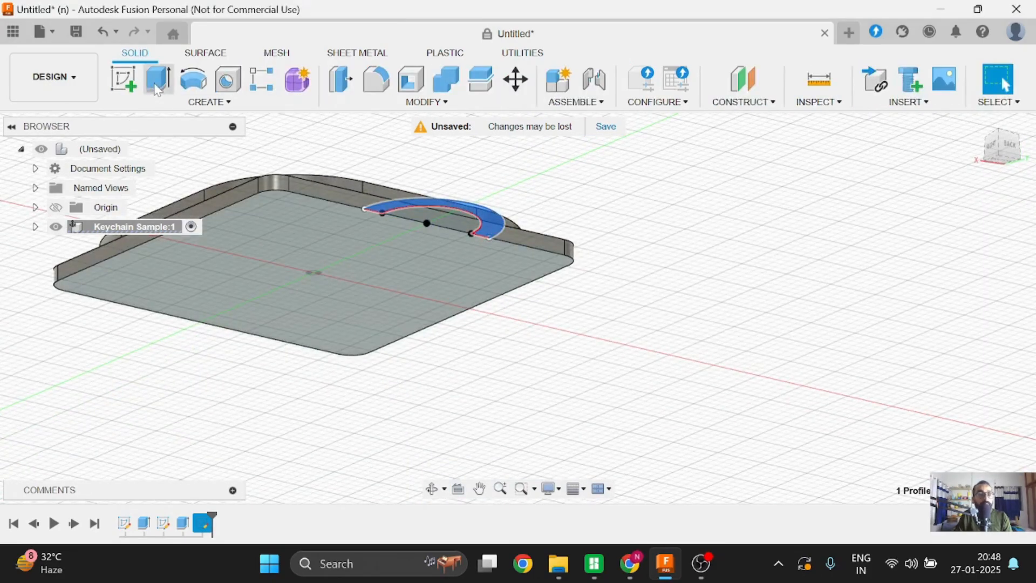
left_click(157, 86)
middle_click_drag(462, 225, 517, 244, "shift")
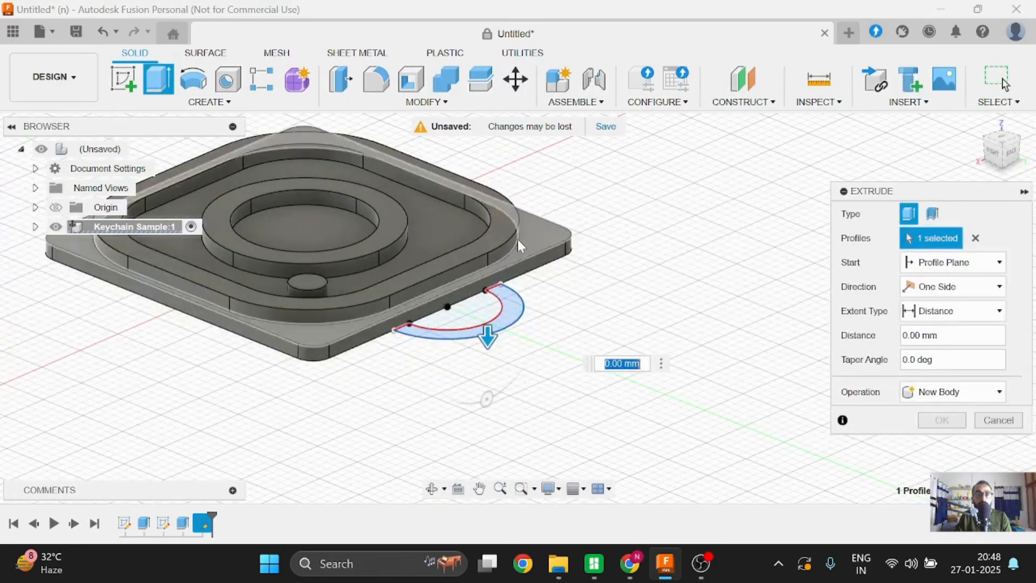
left_click(532, 236)
scroll(447, 381, "up", 10)
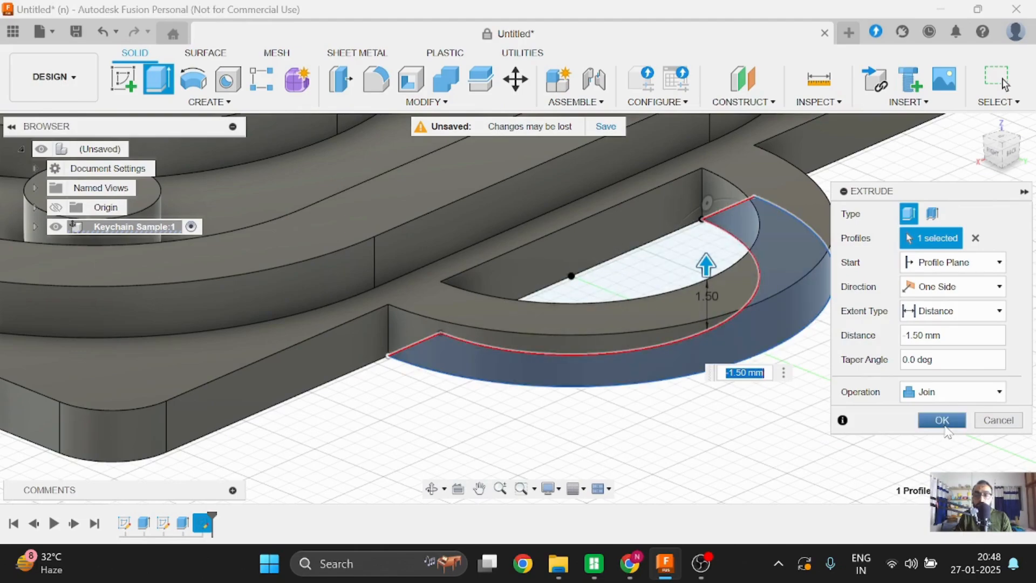
left_click(942, 420)
scroll(858, 425, "down", 10)
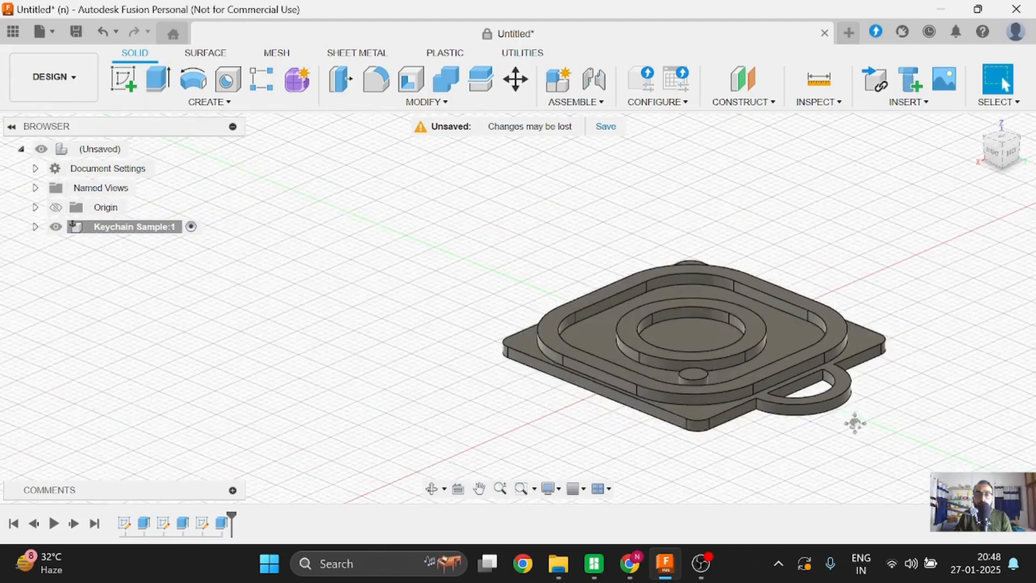
middle_click_drag(855, 423, 646, 423)
middle_click_drag(503, 425, 610, 429, "shift")
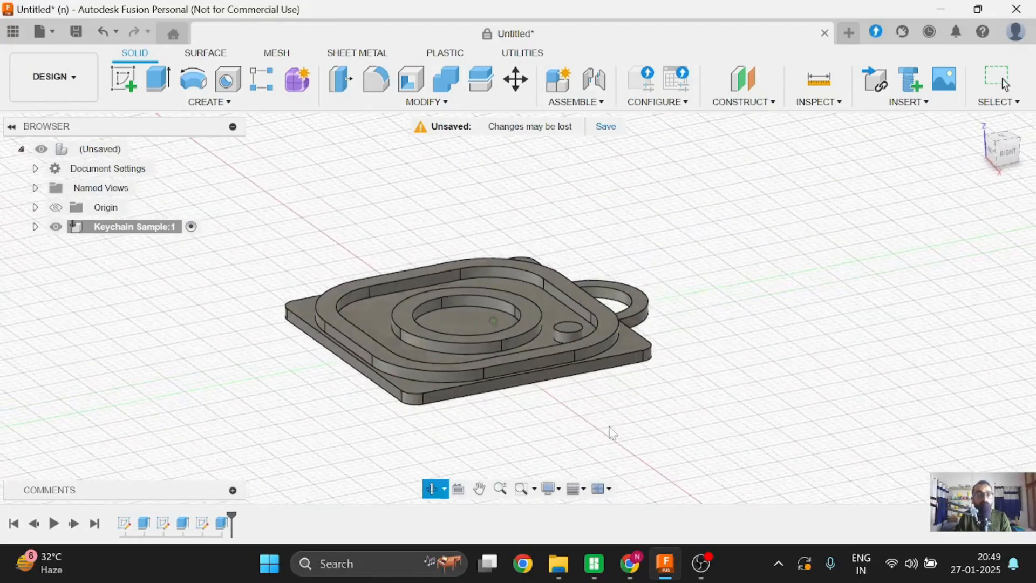
Export the keychain's body as a binary STL mesh in millimeters, named Keychain Sample, to the computer's Downloads folder.
left_click(35, 227)
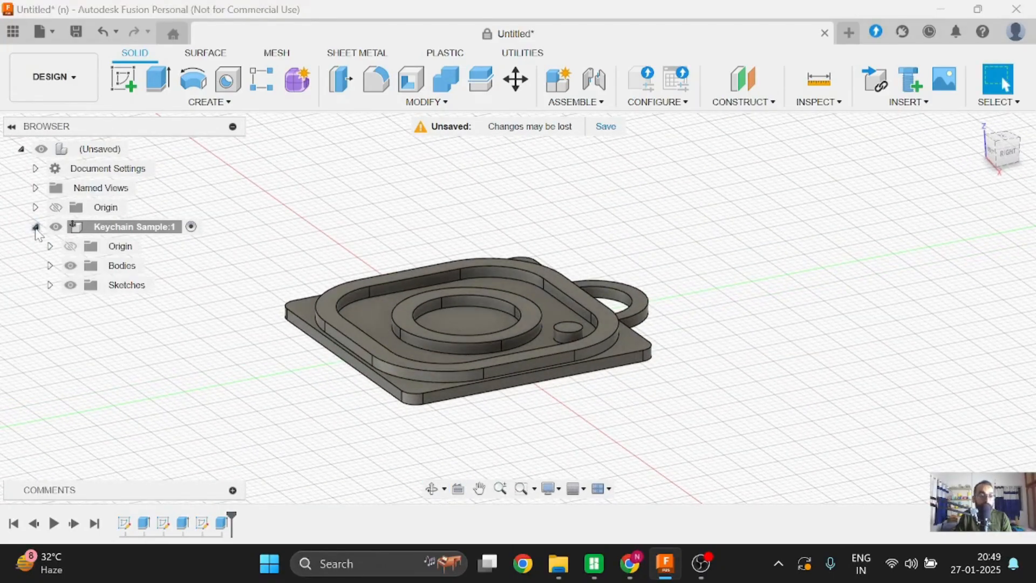
left_click(49, 264)
left_click(135, 285)
right_click(143, 293)
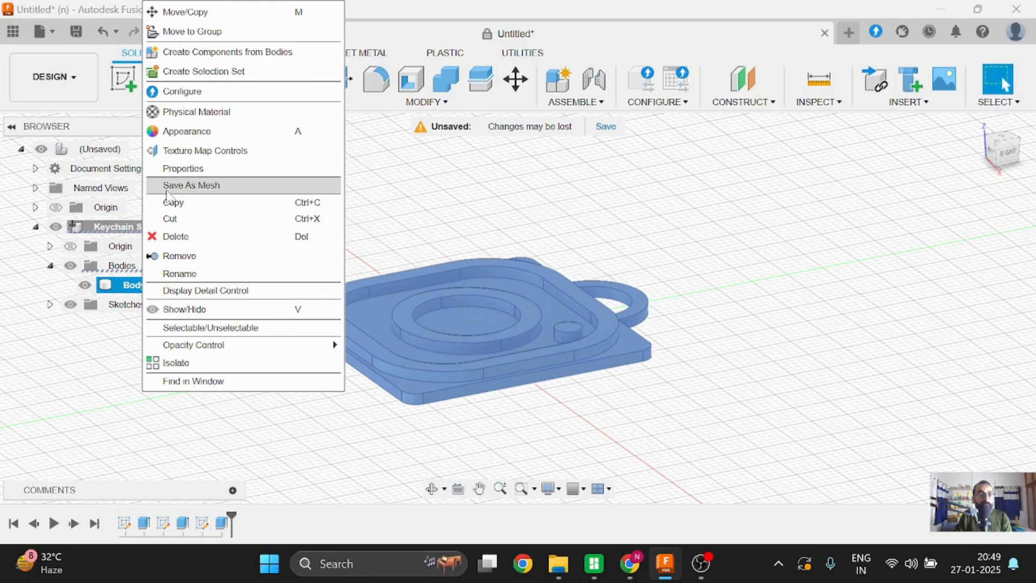
left_click(192, 185)
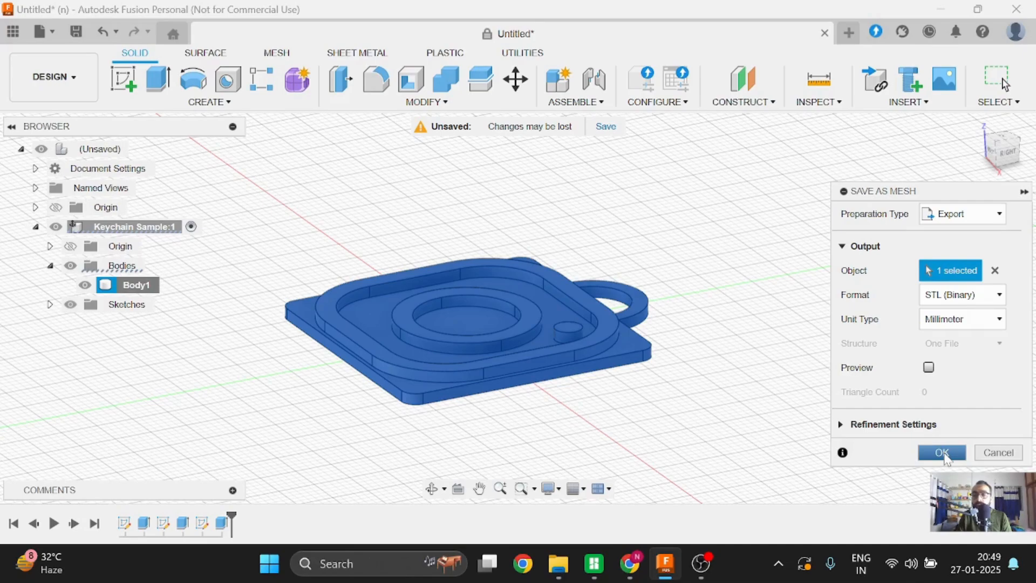
left_click(943, 453)
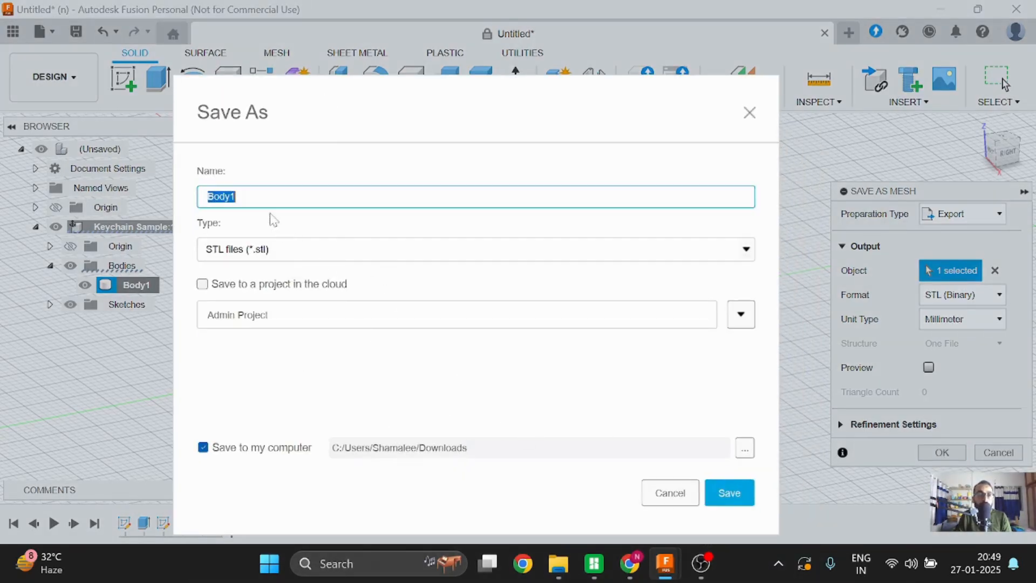
key("BackSpace")
type("Keychain Sample")
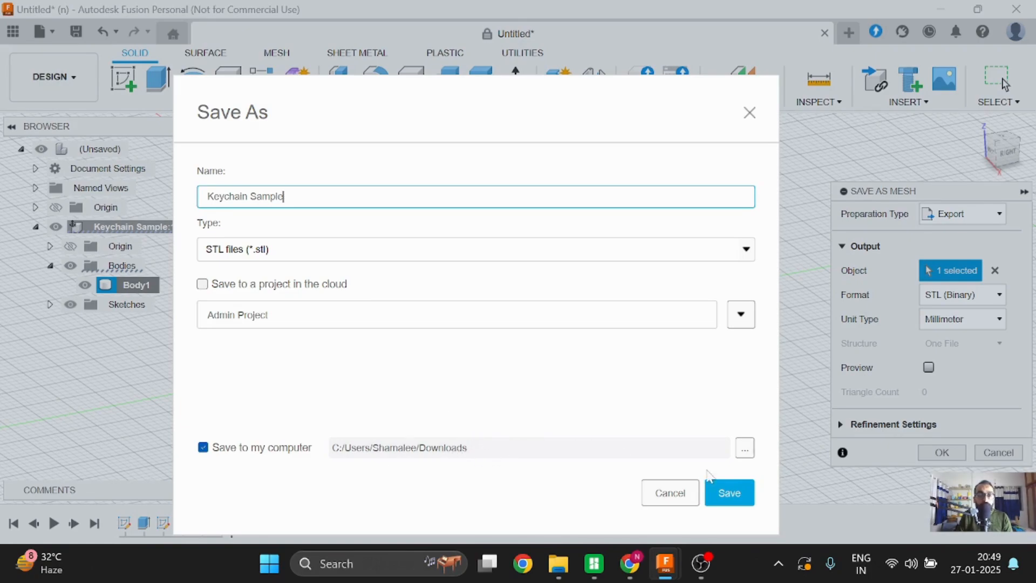
left_click(726, 492)
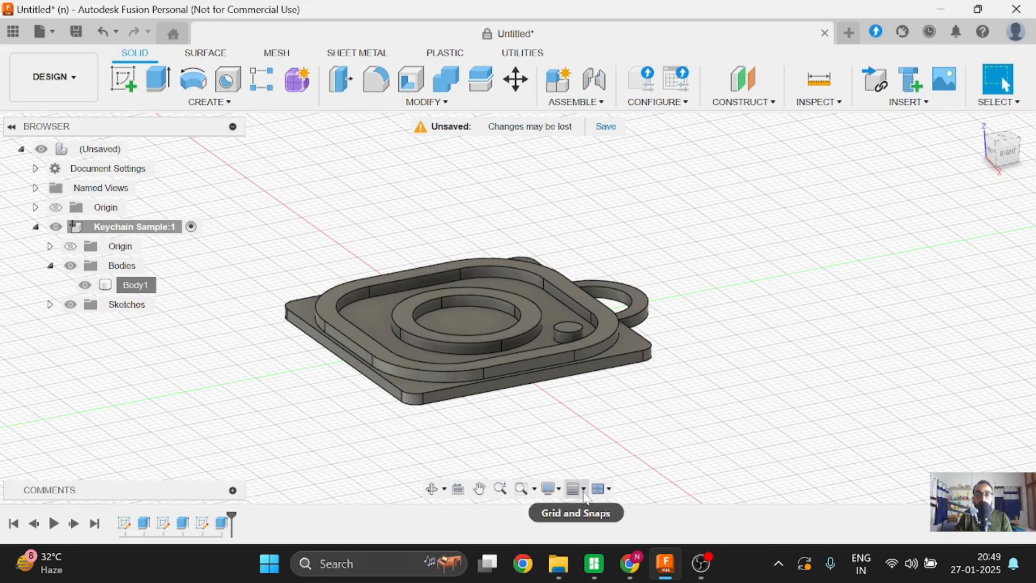
scroll(632, 413, "down", 2)
middle_click_drag(632, 413, 629, 403)
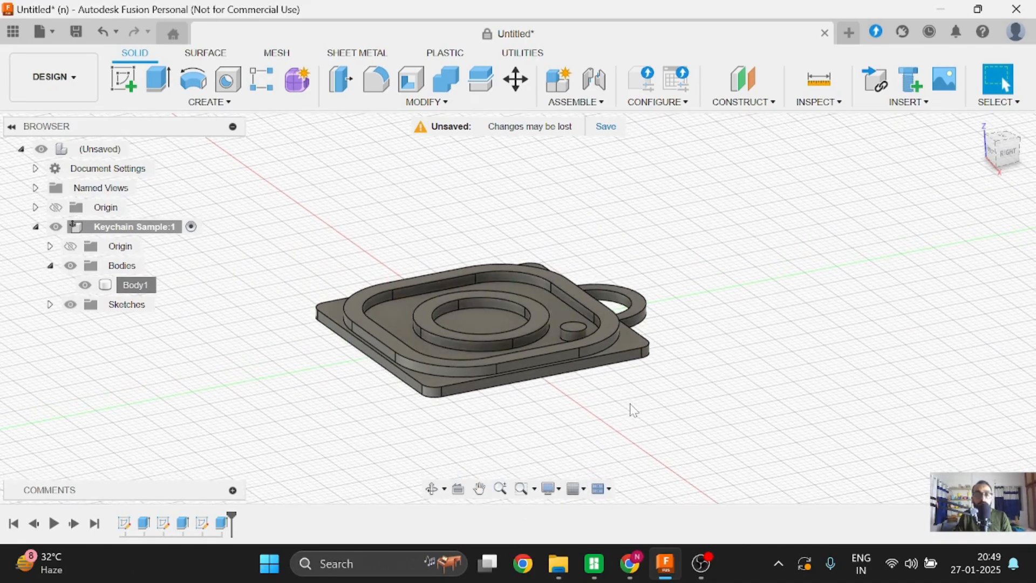